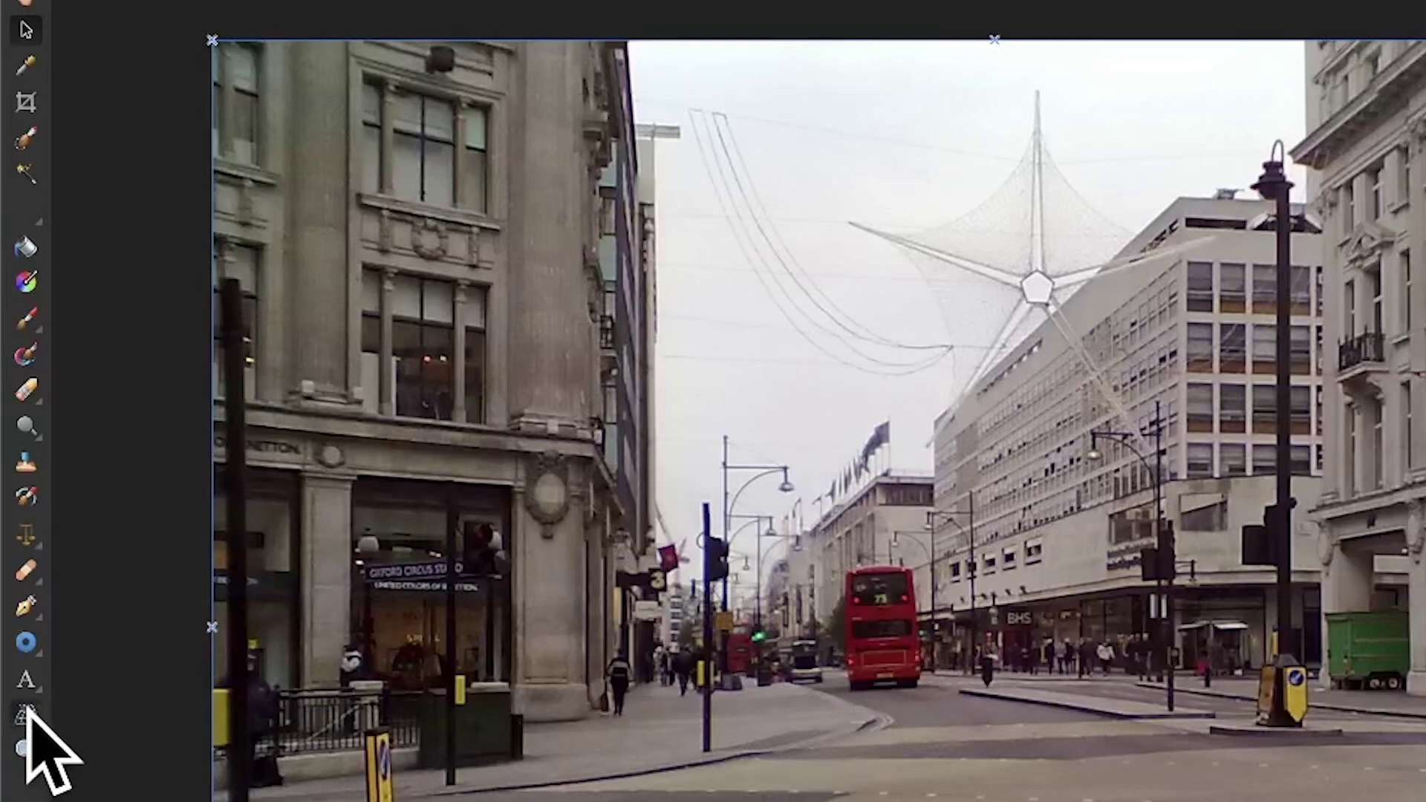
# - Pick the Mesh Warp Tool for the Oxford Street photo and browse the View menu
pyautogui.click(26, 715)
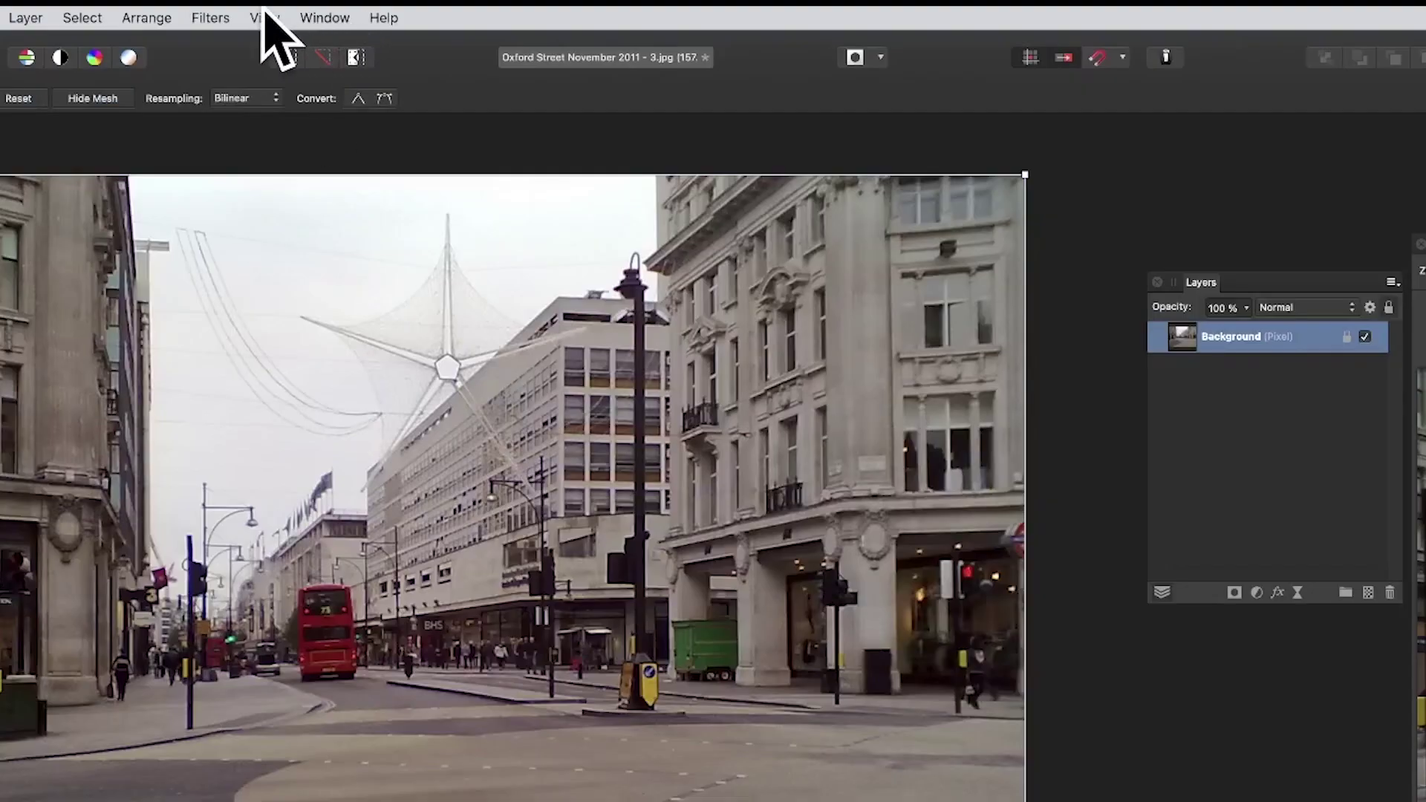
pyautogui.click(264, 18)
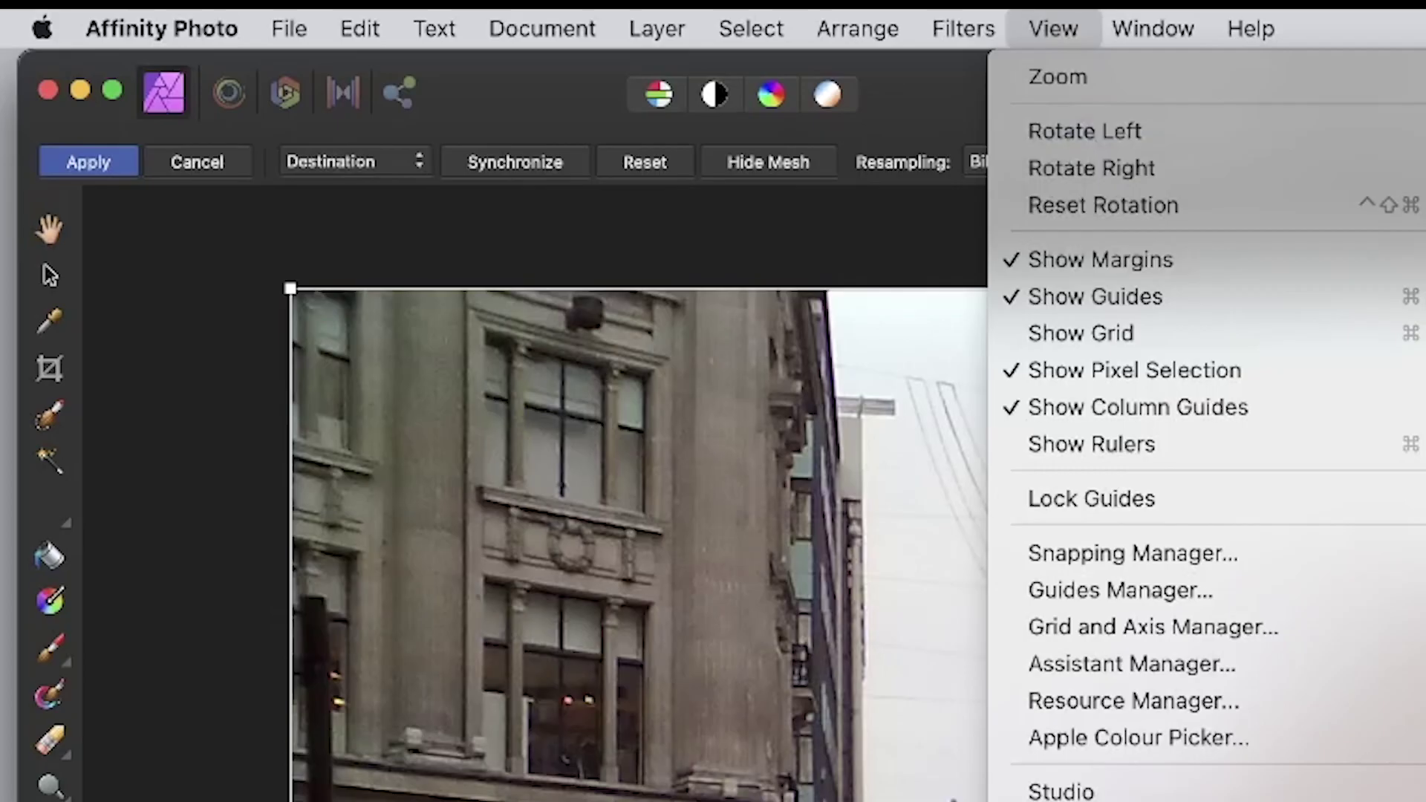
# - Switch the mesh warp mode from Destination to Source
pyautogui.press('Escape')
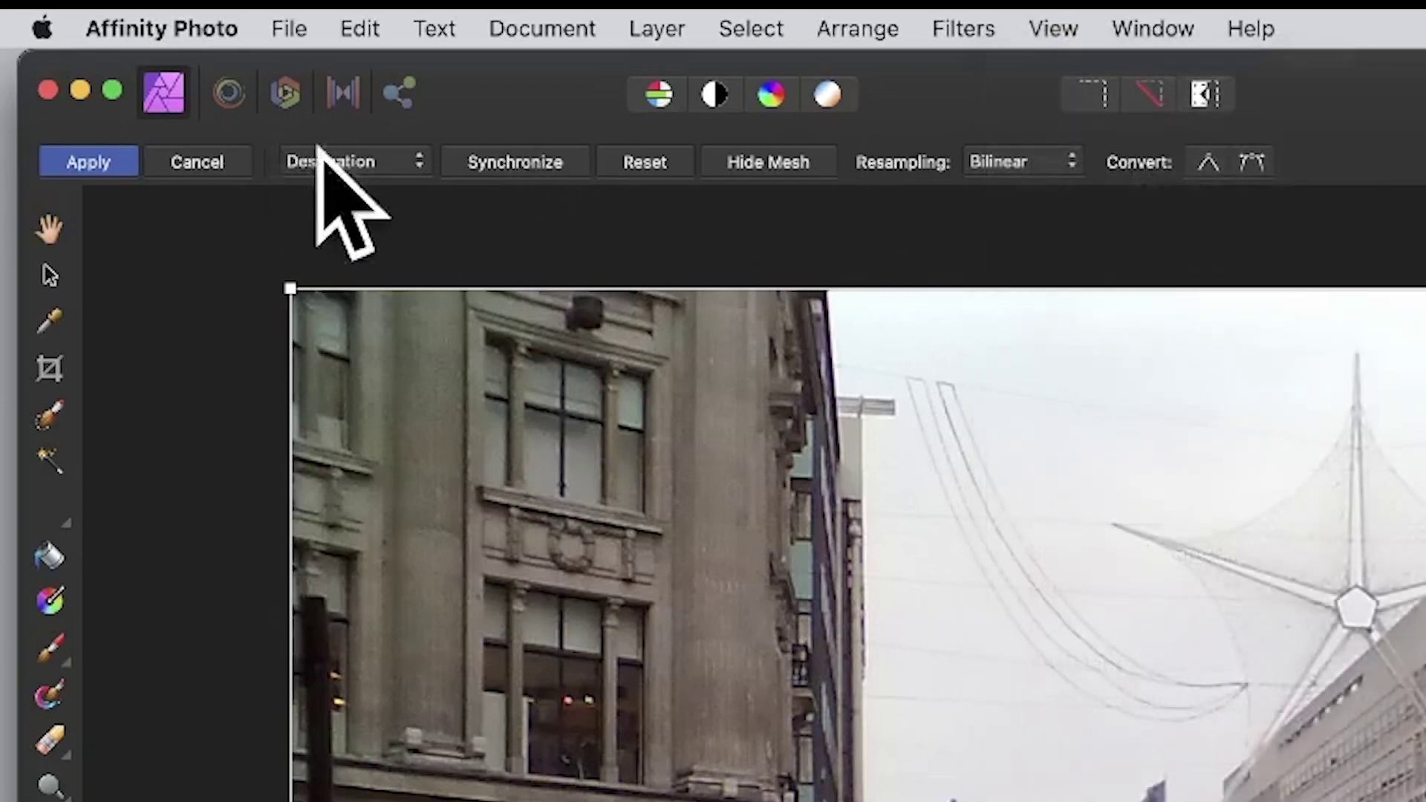
pyautogui.click(372, 159)
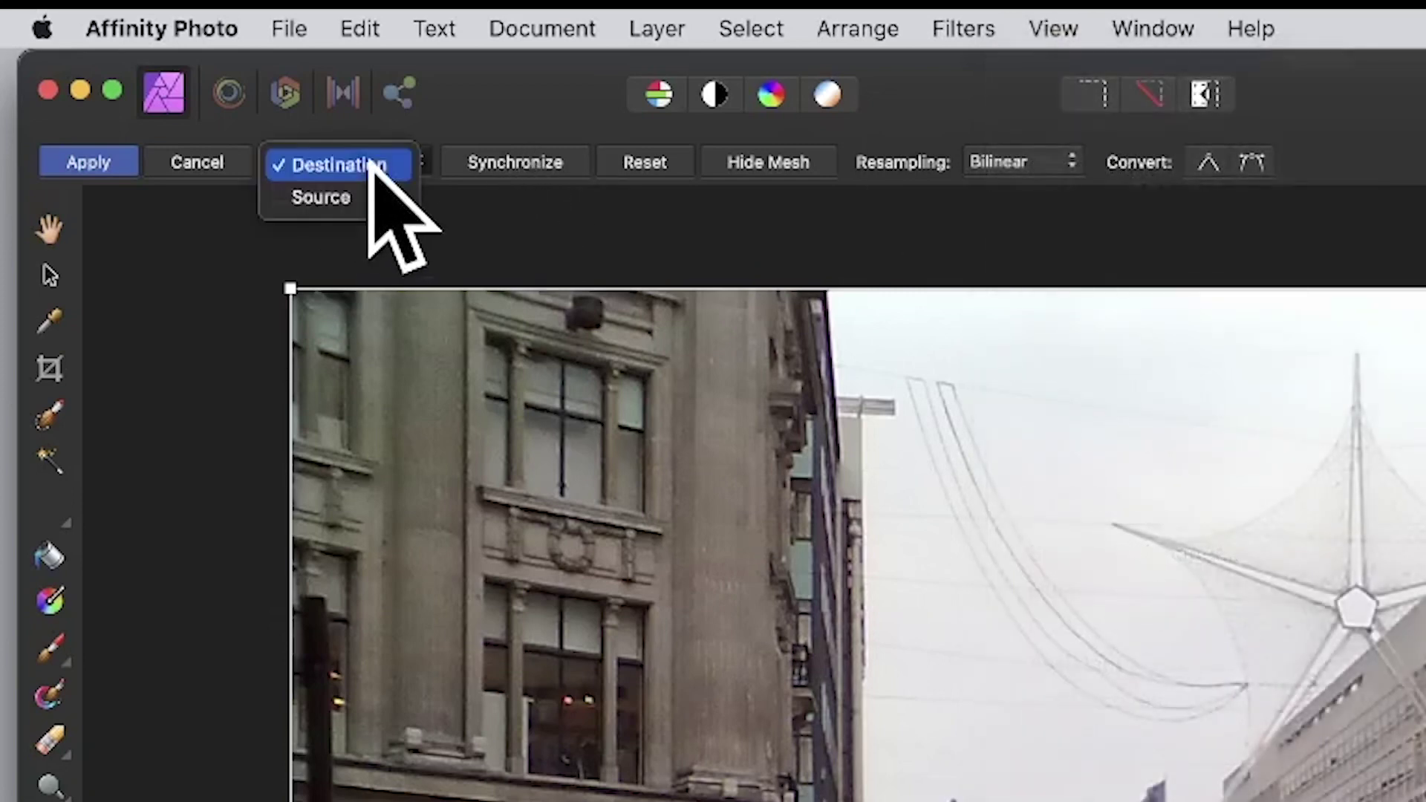
pyautogui.click(351, 199)
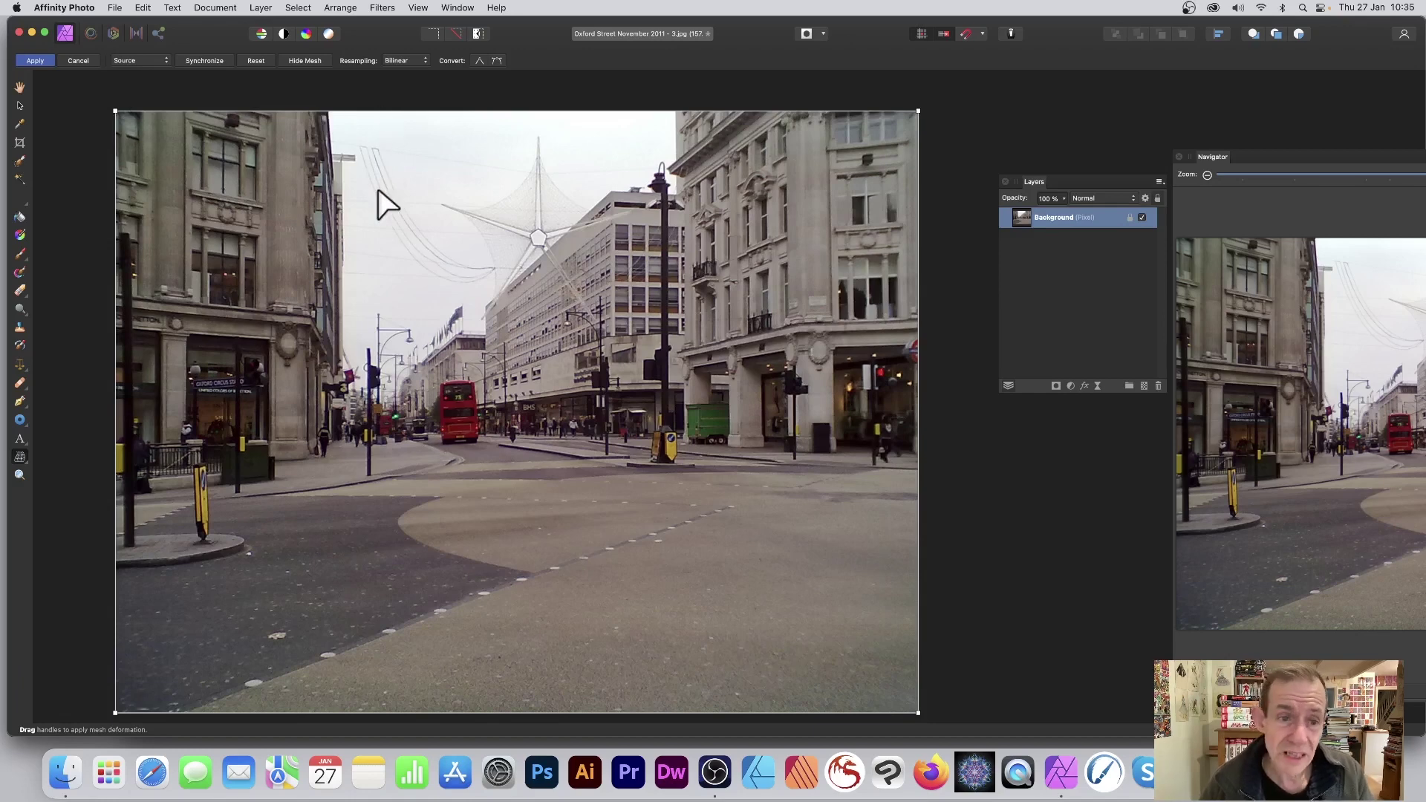
# - Add two mesh nodes, drag them, and curve the top-left, top and bottom-right edges
pyautogui.doubleClick(378, 229)
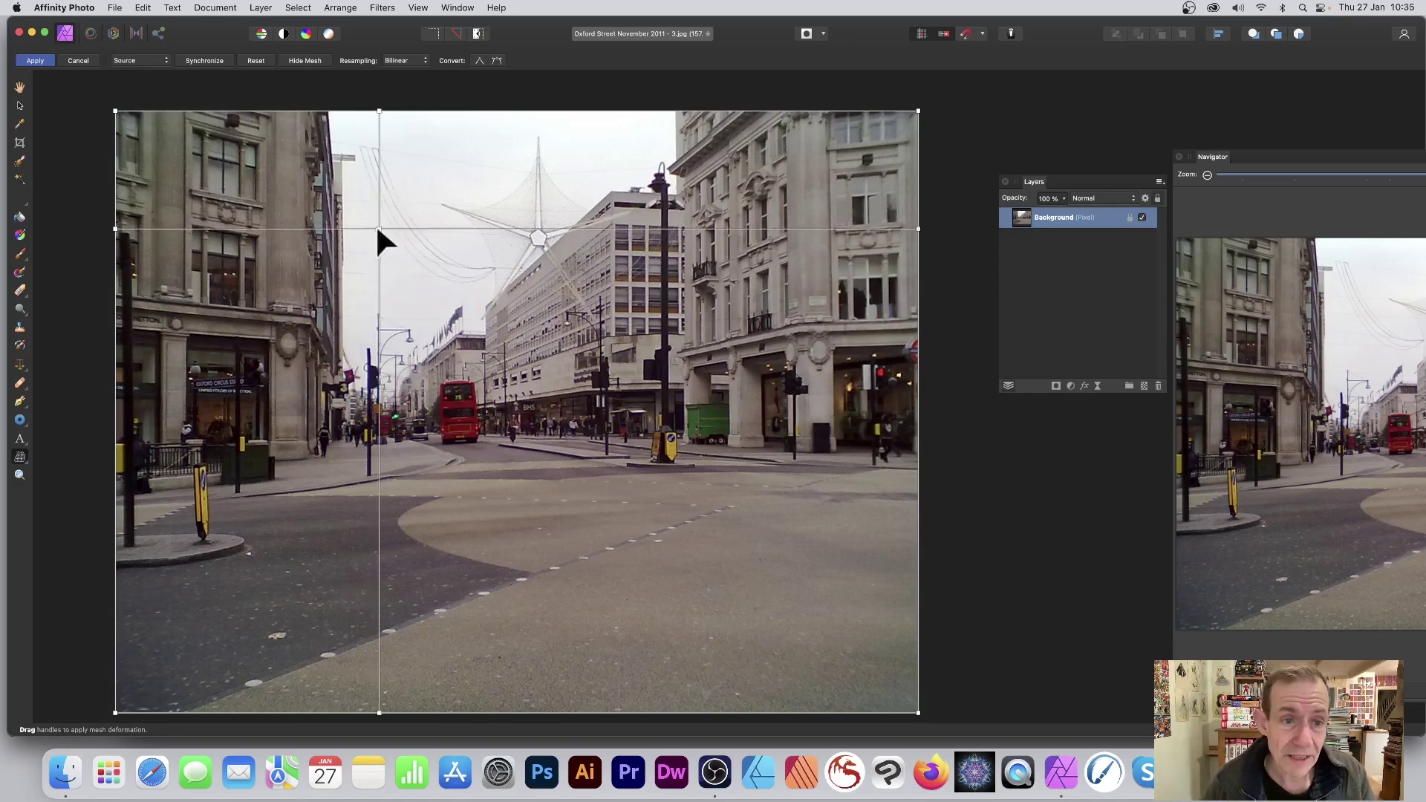
pyautogui.moveTo(379, 229); pyautogui.dragTo(624, 326)
pyautogui.doubleClick(346, 455)
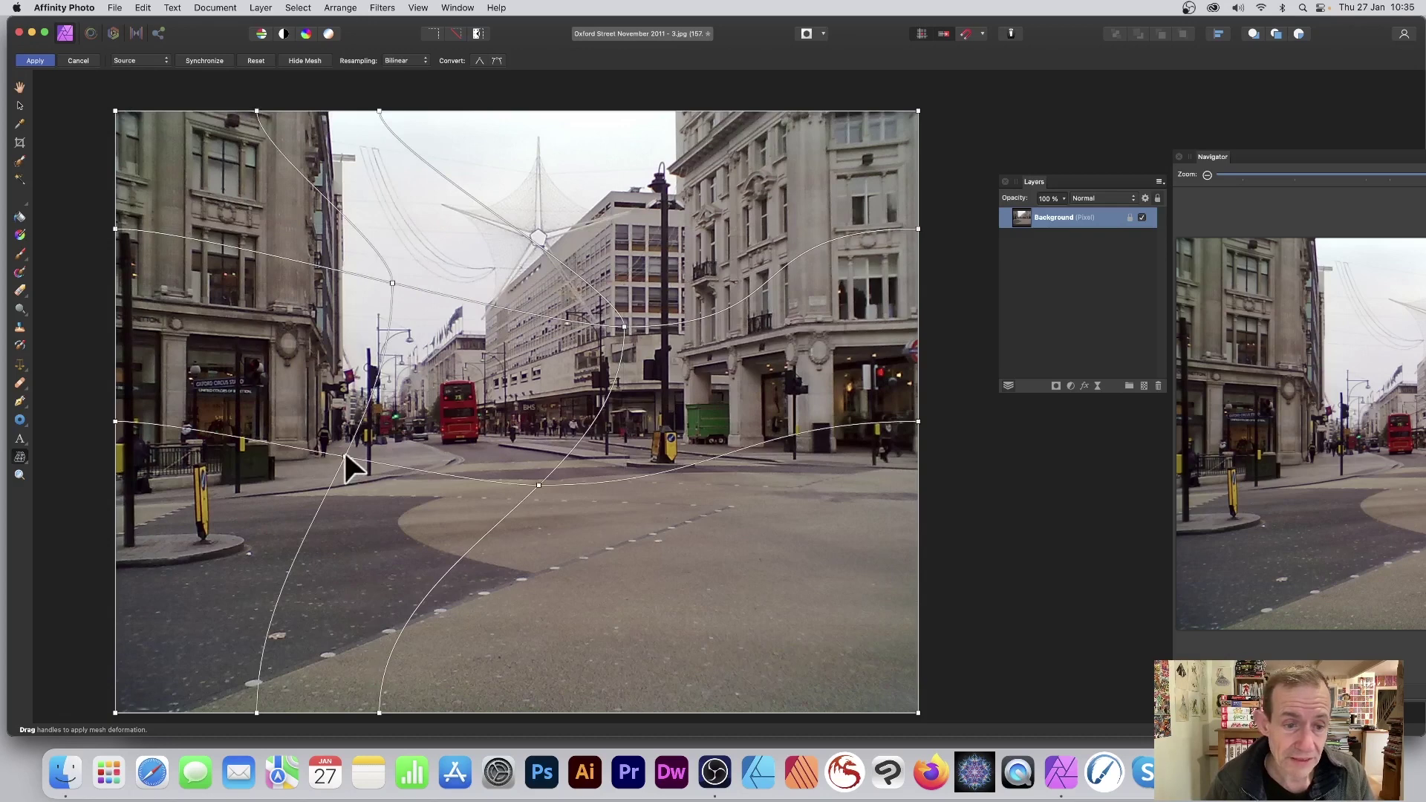
pyautogui.moveTo(345, 454); pyautogui.dragTo(303, 374)
pyautogui.moveTo(205, 112); pyautogui.dragTo(199, 234)
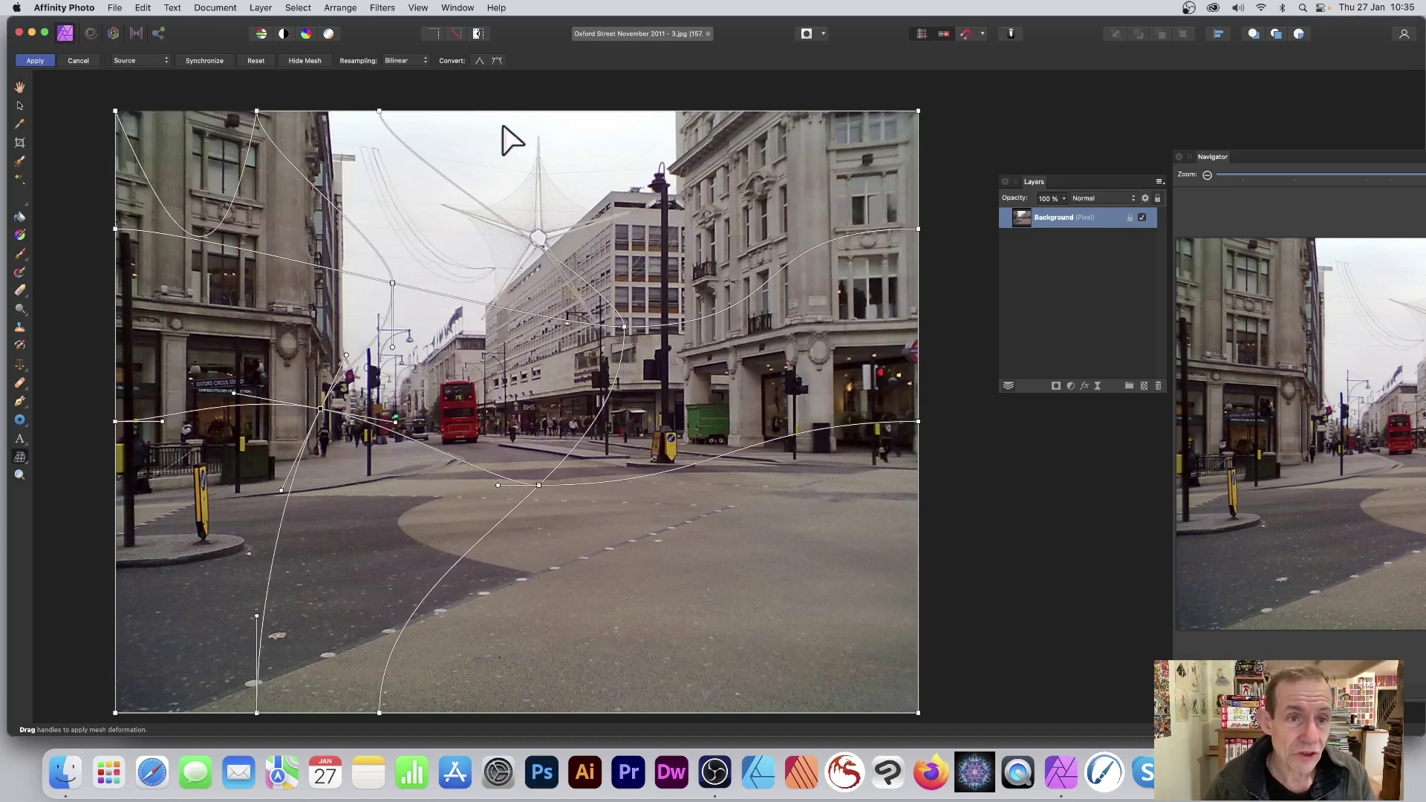
pyautogui.moveTo(509, 115); pyautogui.dragTo(487, 271)
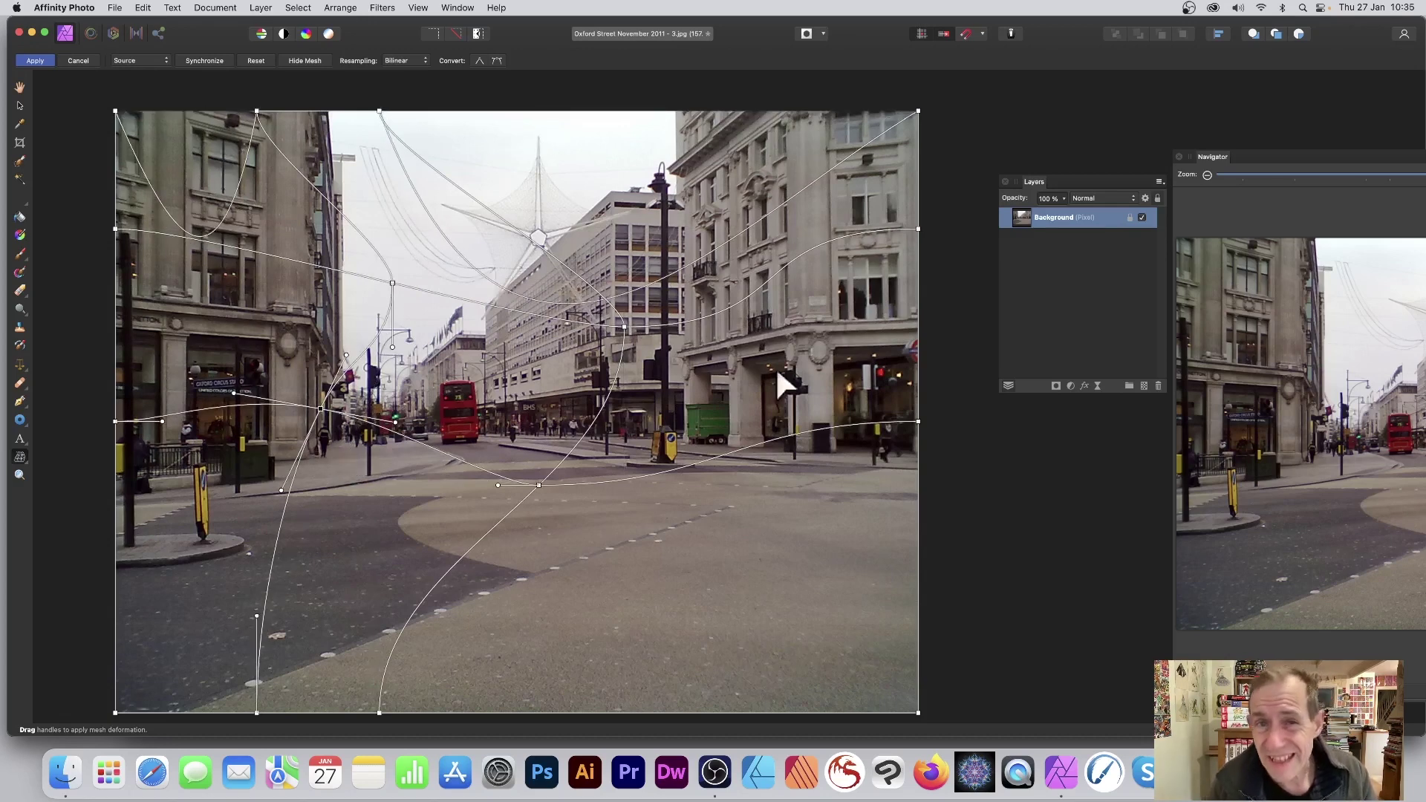
pyautogui.moveTo(691, 713); pyautogui.dragTo(653, 371)
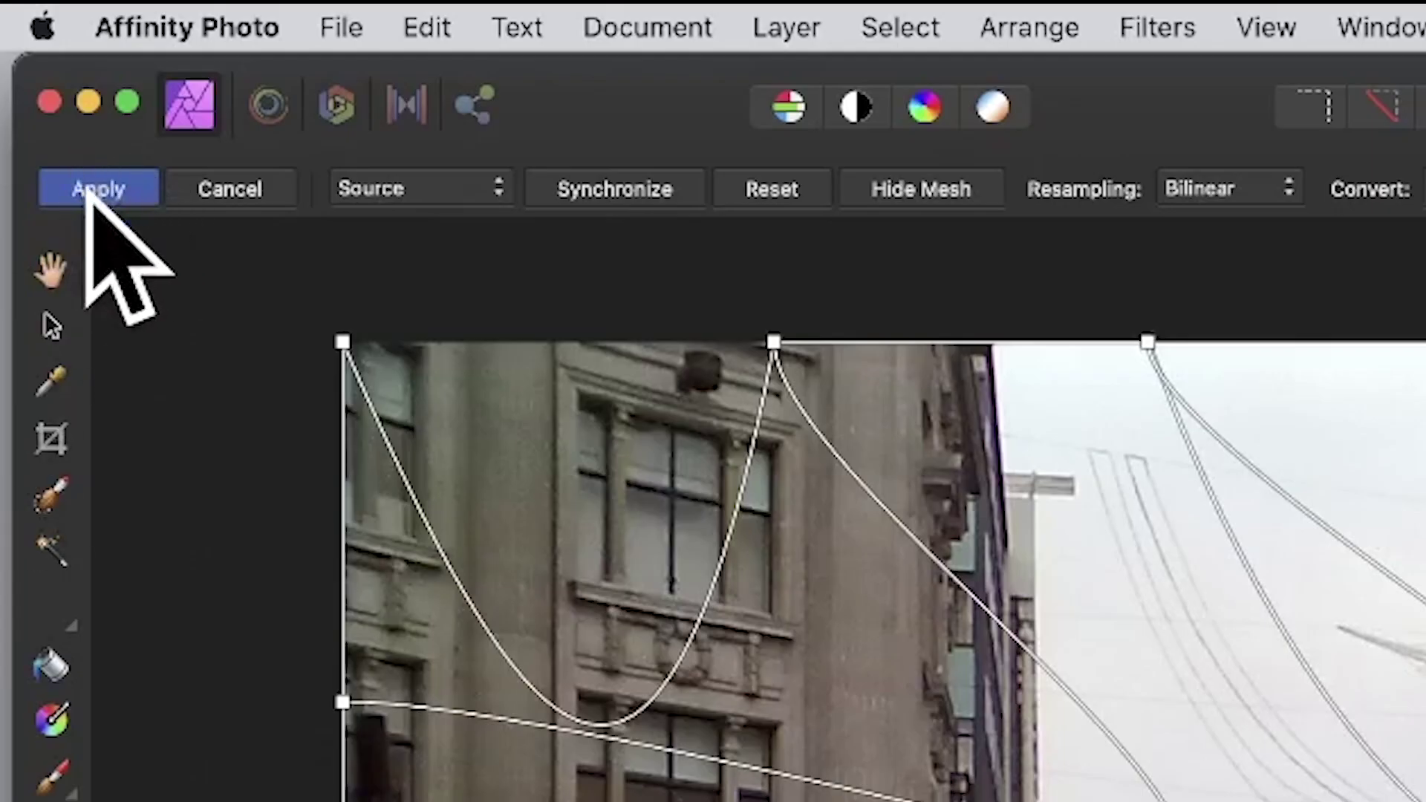
# - Apply the source-based mesh warp to the street photo
pyautogui.click(91, 192)
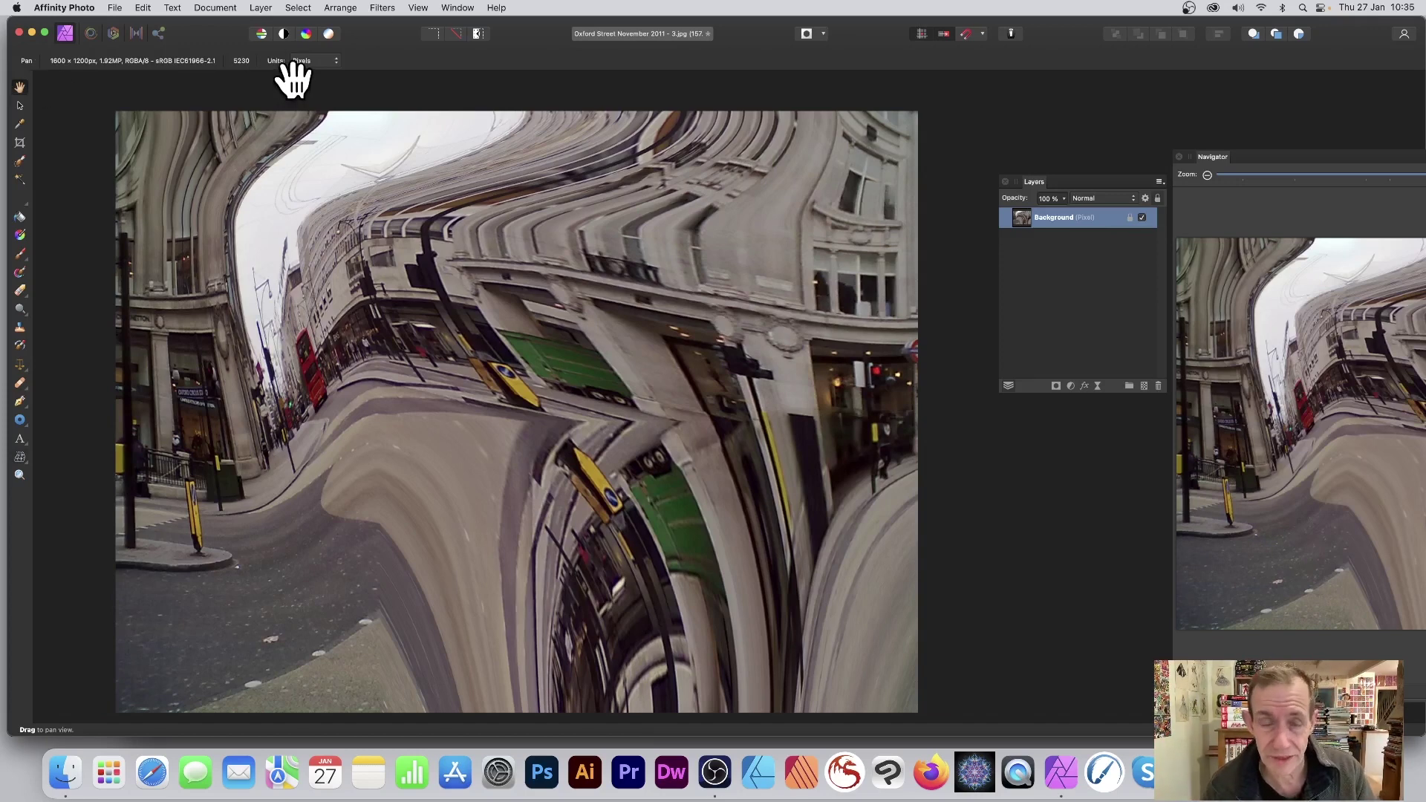
# - Undo the warp and start a new mesh warp in Destination mode
pyautogui.press('super+z')
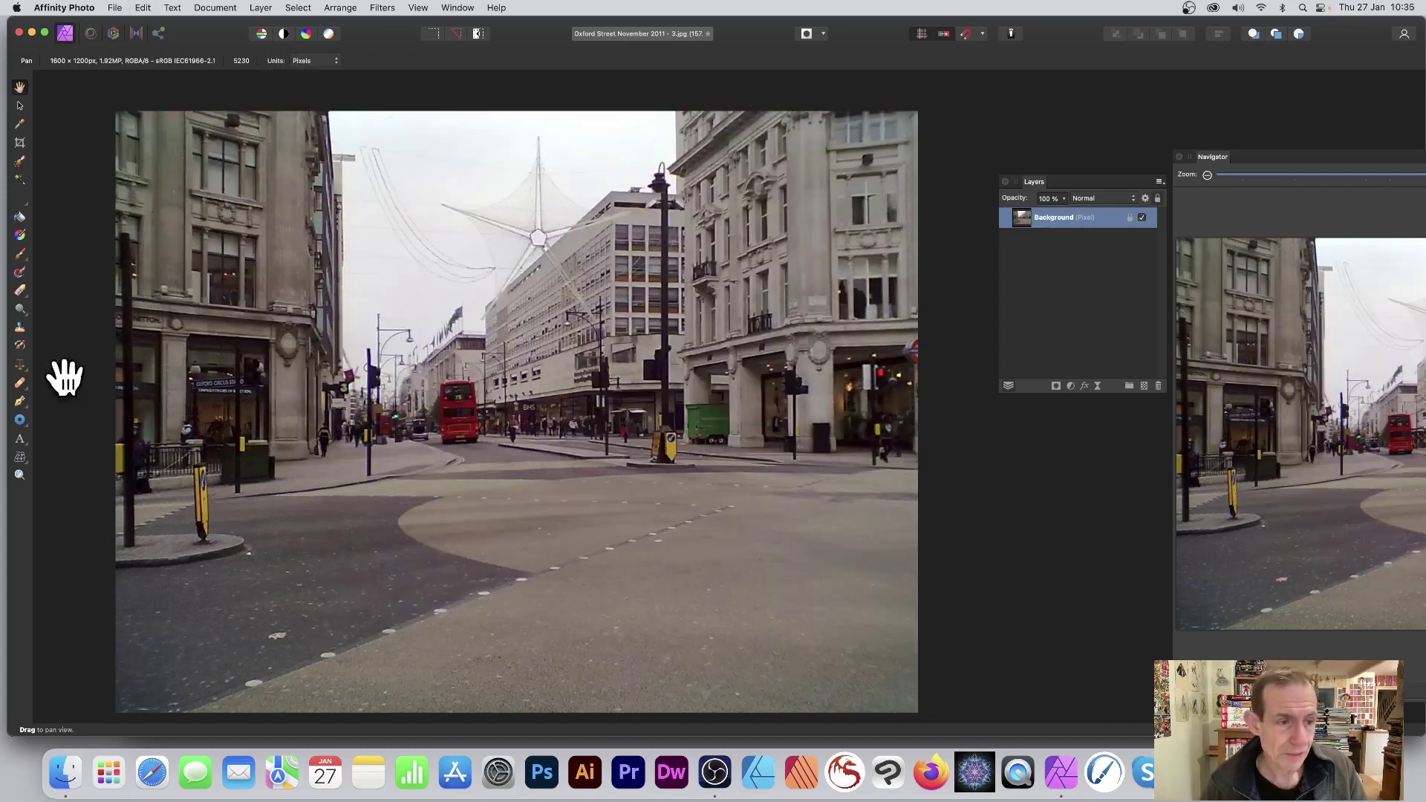
pyautogui.click(20, 456)
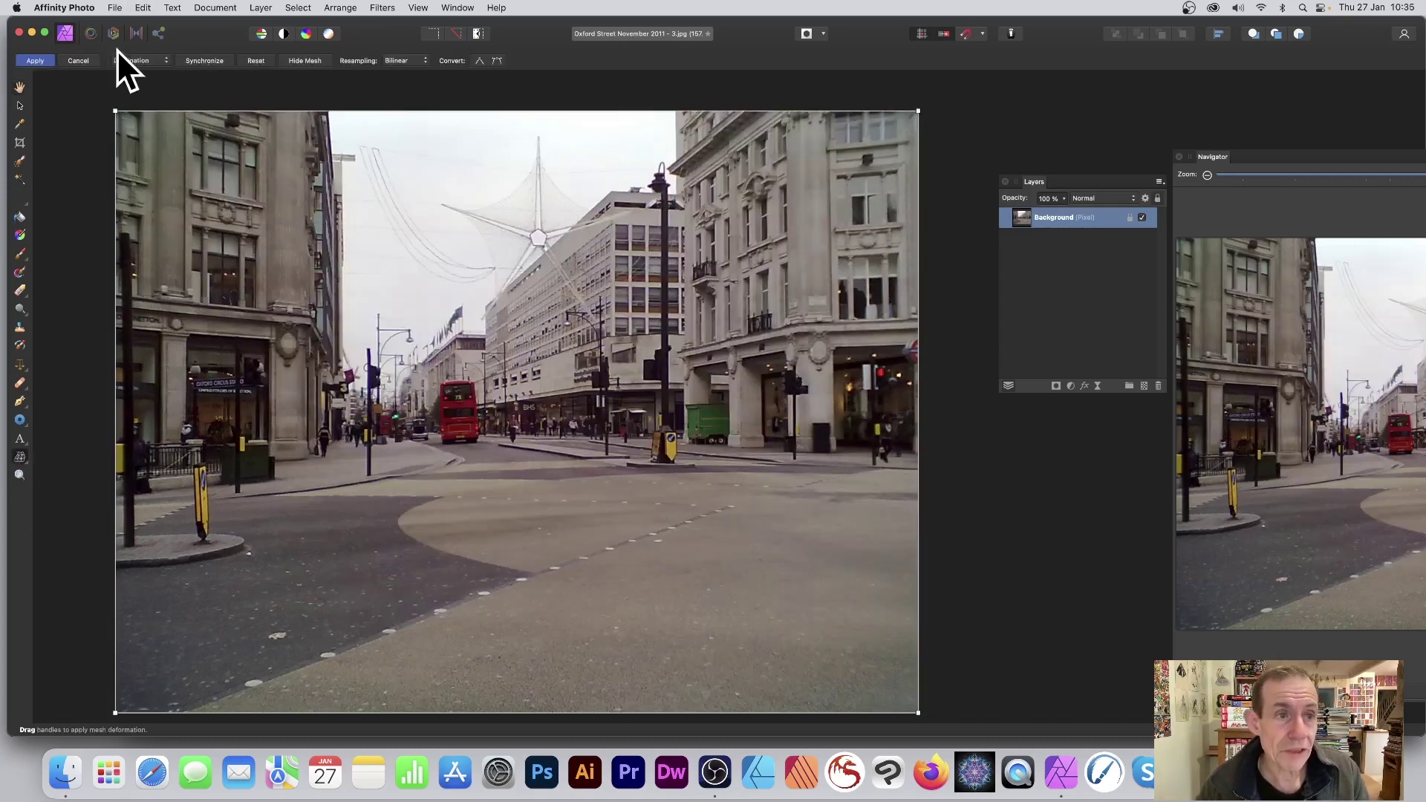
pyautogui.click(136, 61)
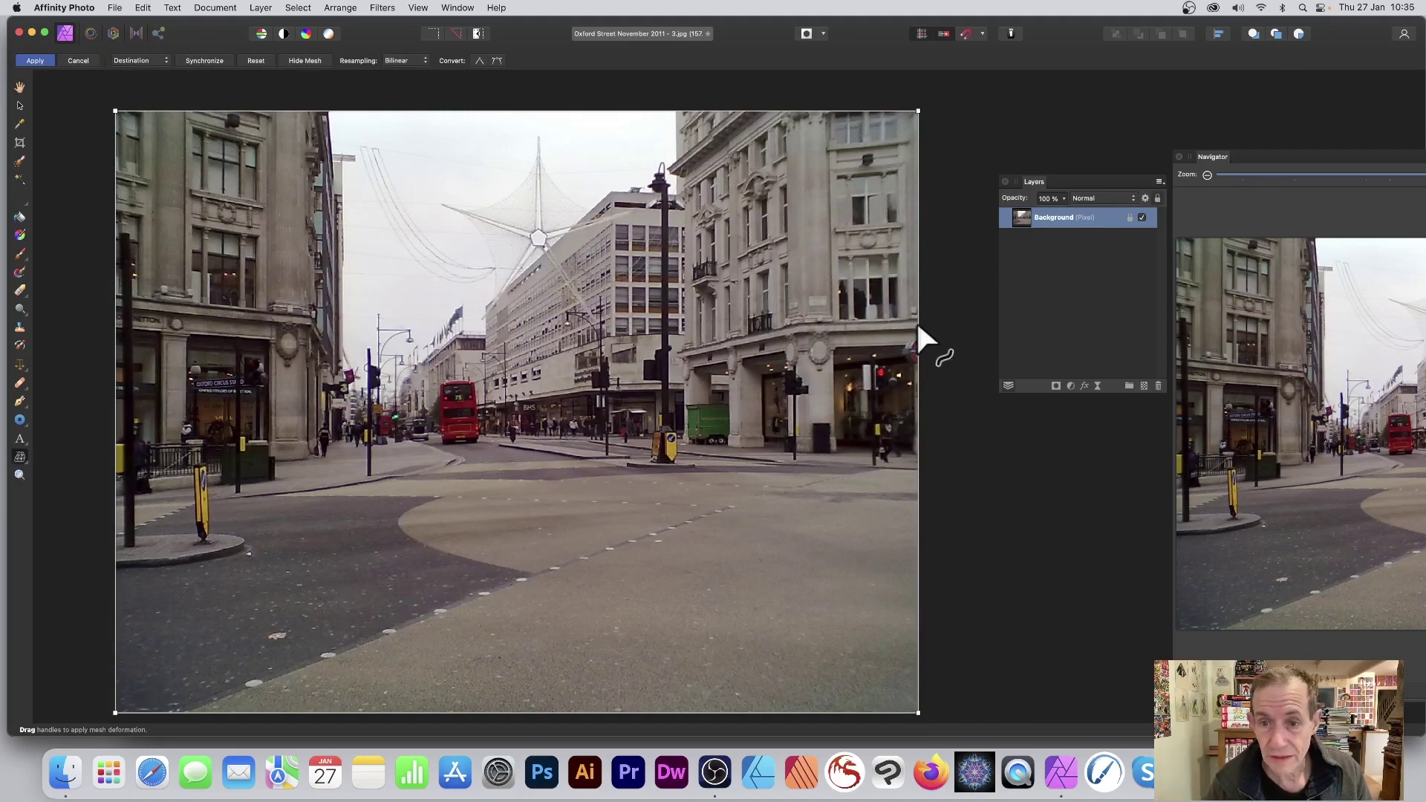
# - Pull the right, left, top and bottom edges inward, then raise the top curve back slightly
pyautogui.moveTo(918, 332); pyautogui.dragTo(709, 330)
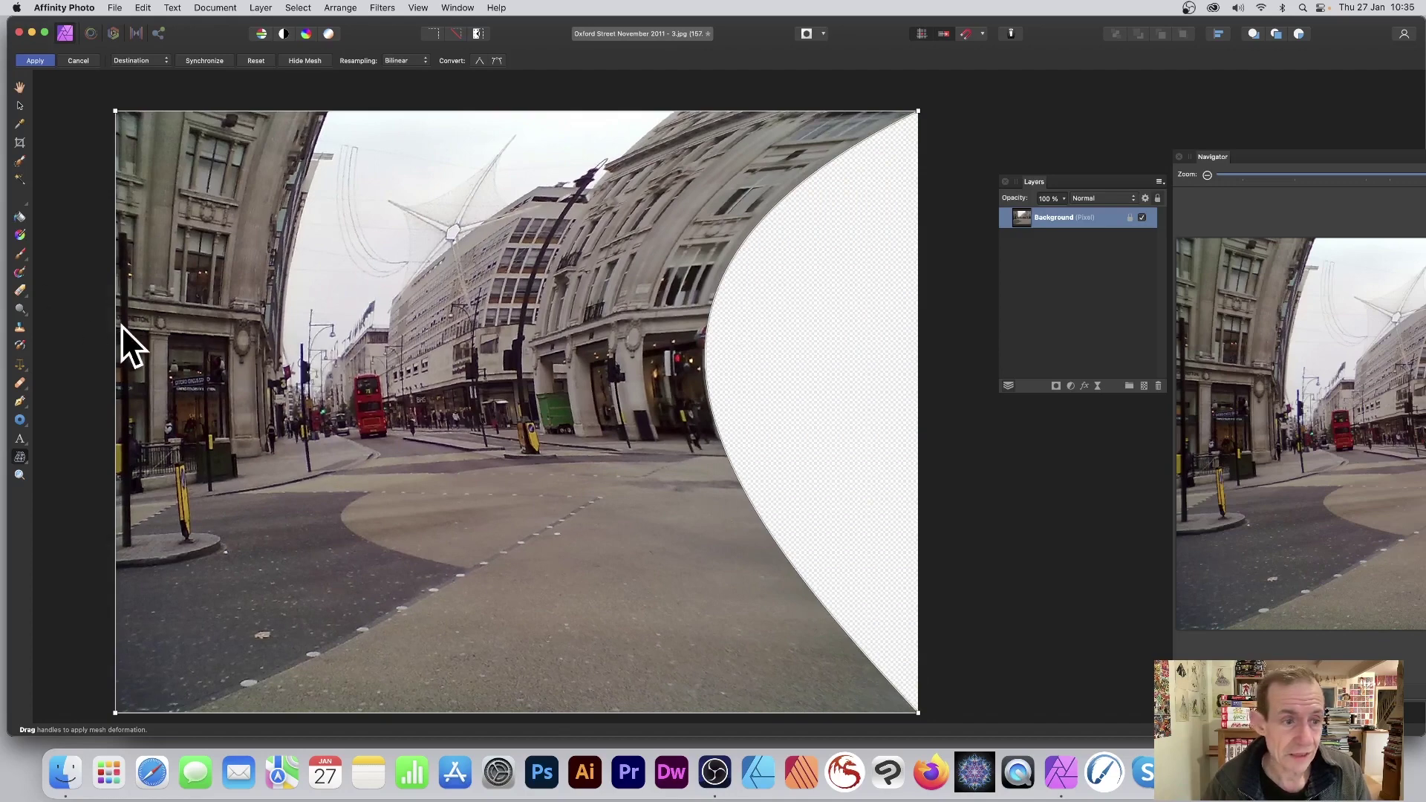
pyautogui.moveTo(114, 321); pyautogui.dragTo(324, 327)
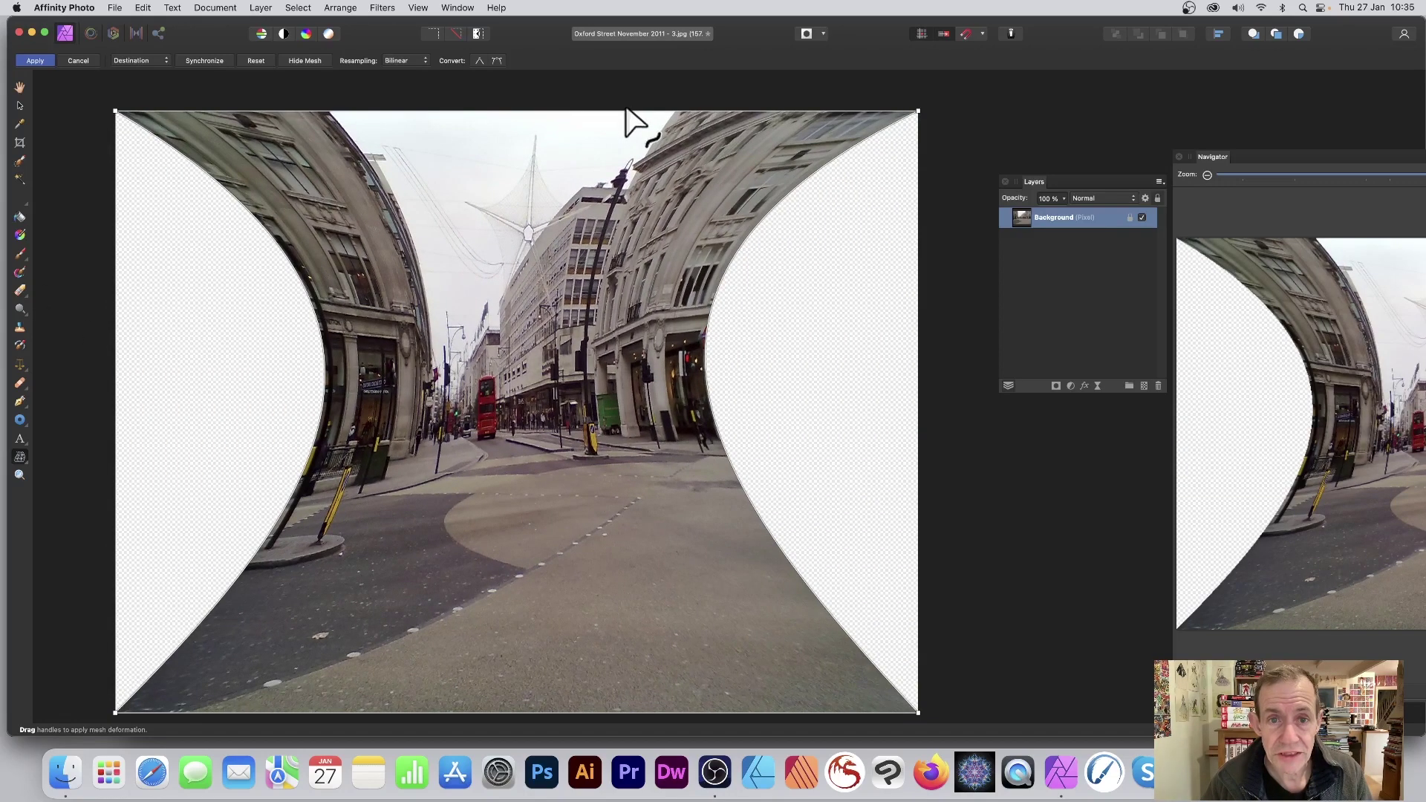
pyautogui.moveTo(626, 113); pyautogui.dragTo(615, 199)
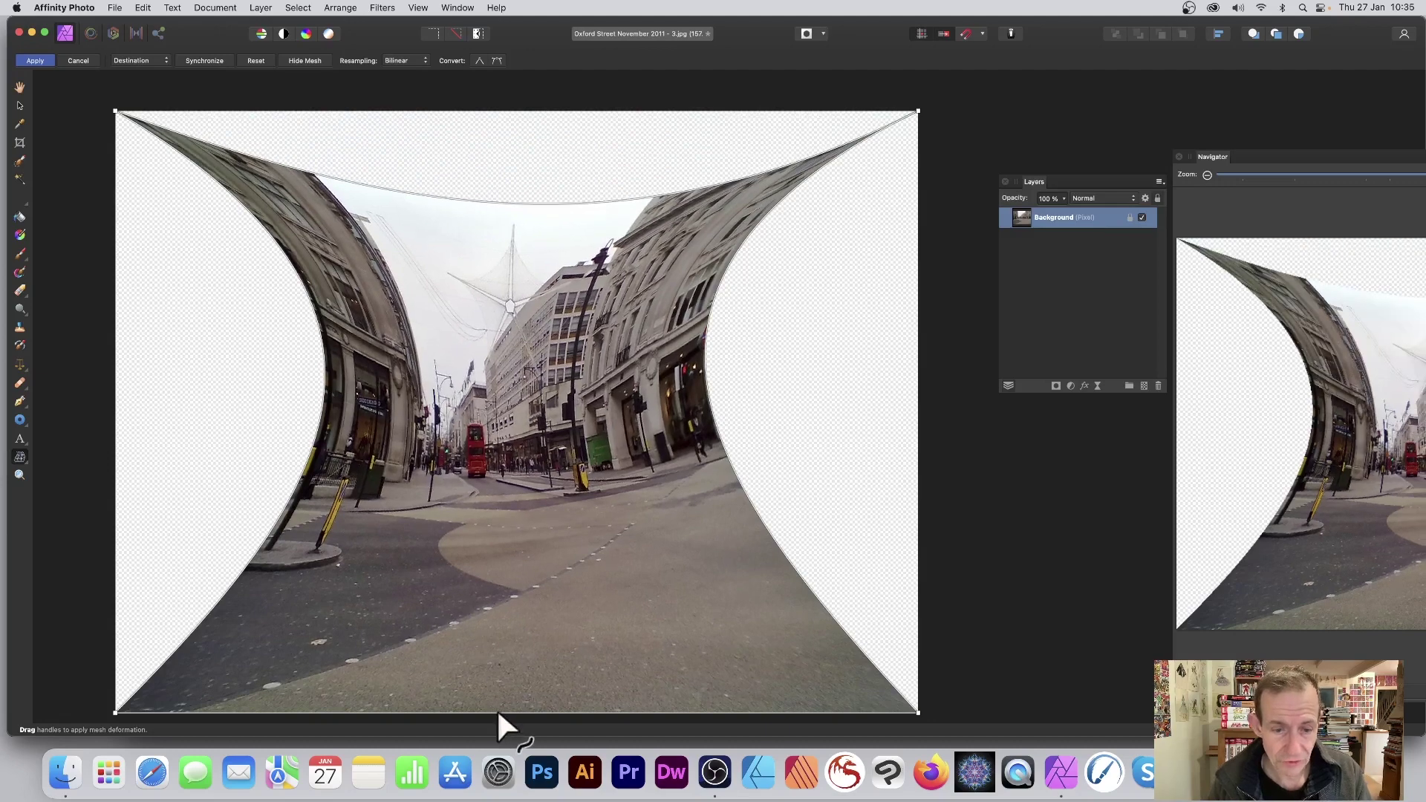
pyautogui.moveTo(498, 713); pyautogui.dragTo(482, 492)
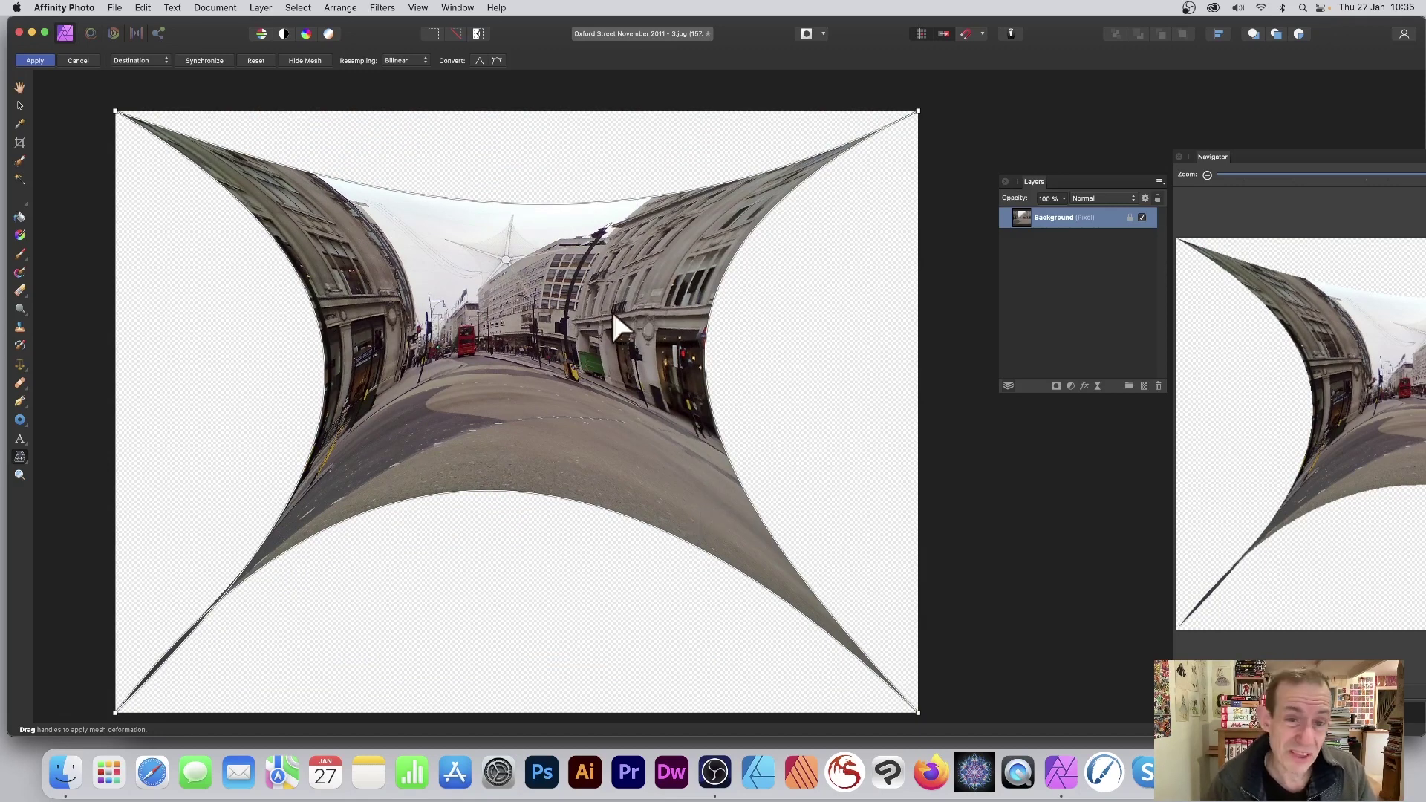
pyautogui.moveTo(666, 192); pyautogui.dragTo(562, 127)
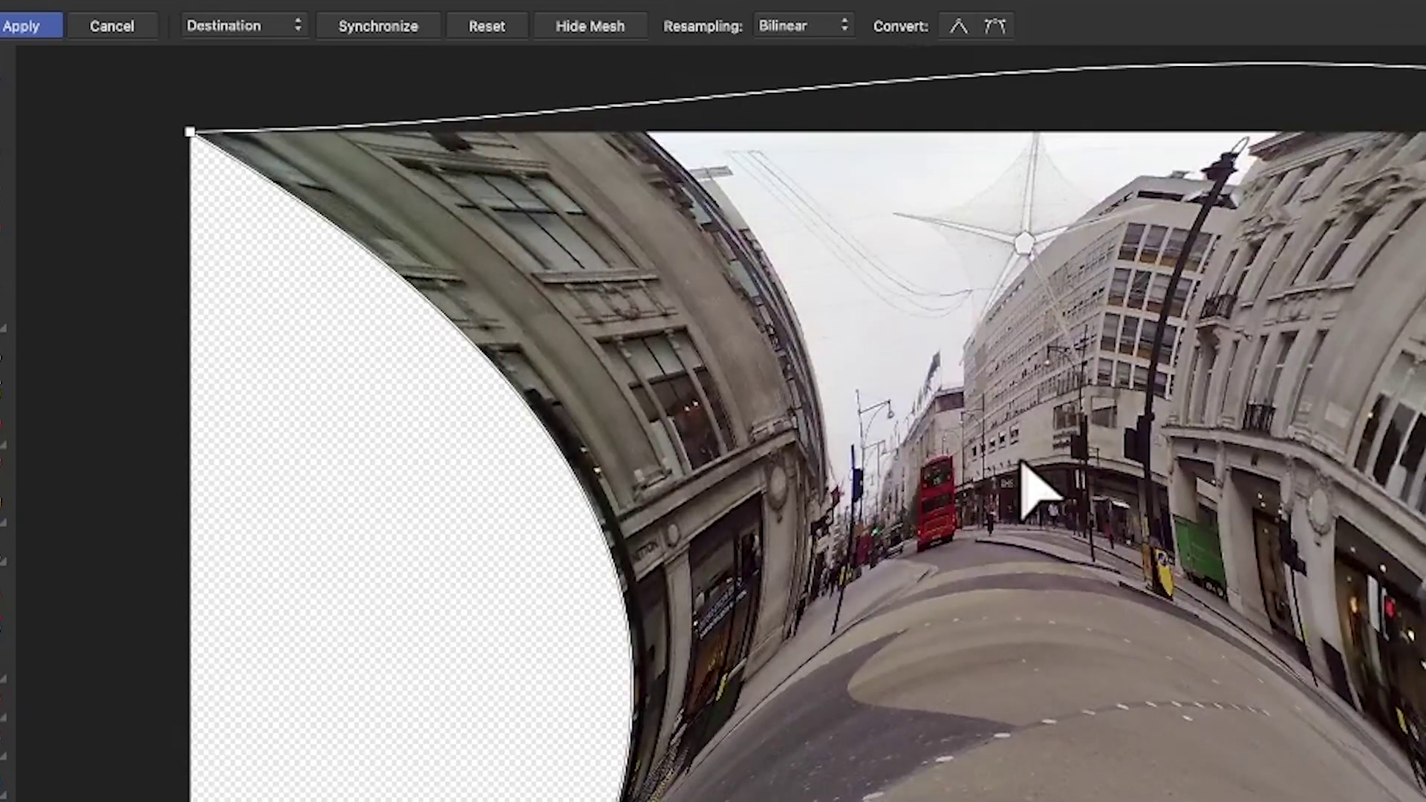
# - Add a node near the red bus, move it up-right and bend its curves to lift the road
pyautogui.click(1024, 462)
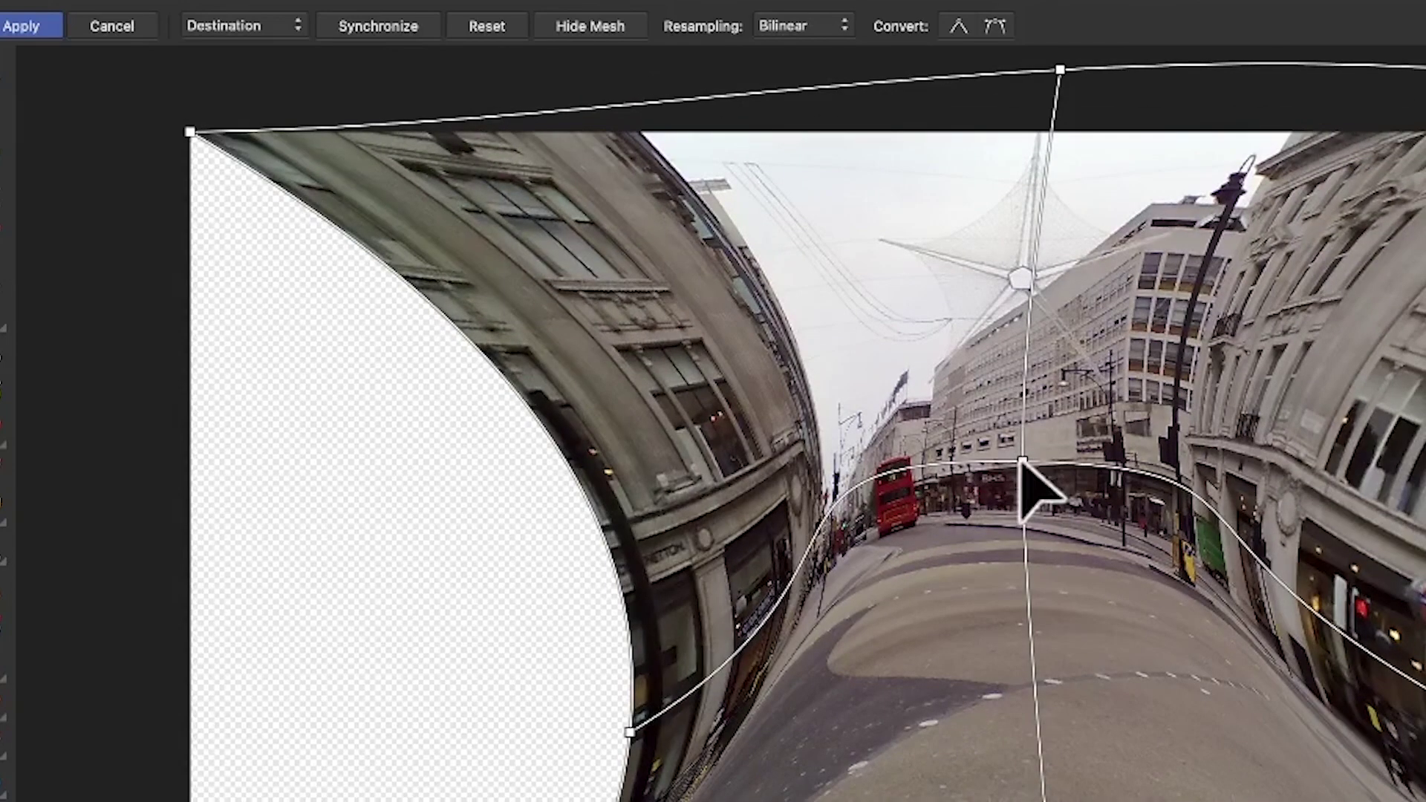
pyautogui.moveTo(1024, 462); pyautogui.dragTo(1143, 347)
pyautogui.moveTo(1409, 379); pyautogui.dragTo(1239, 652)
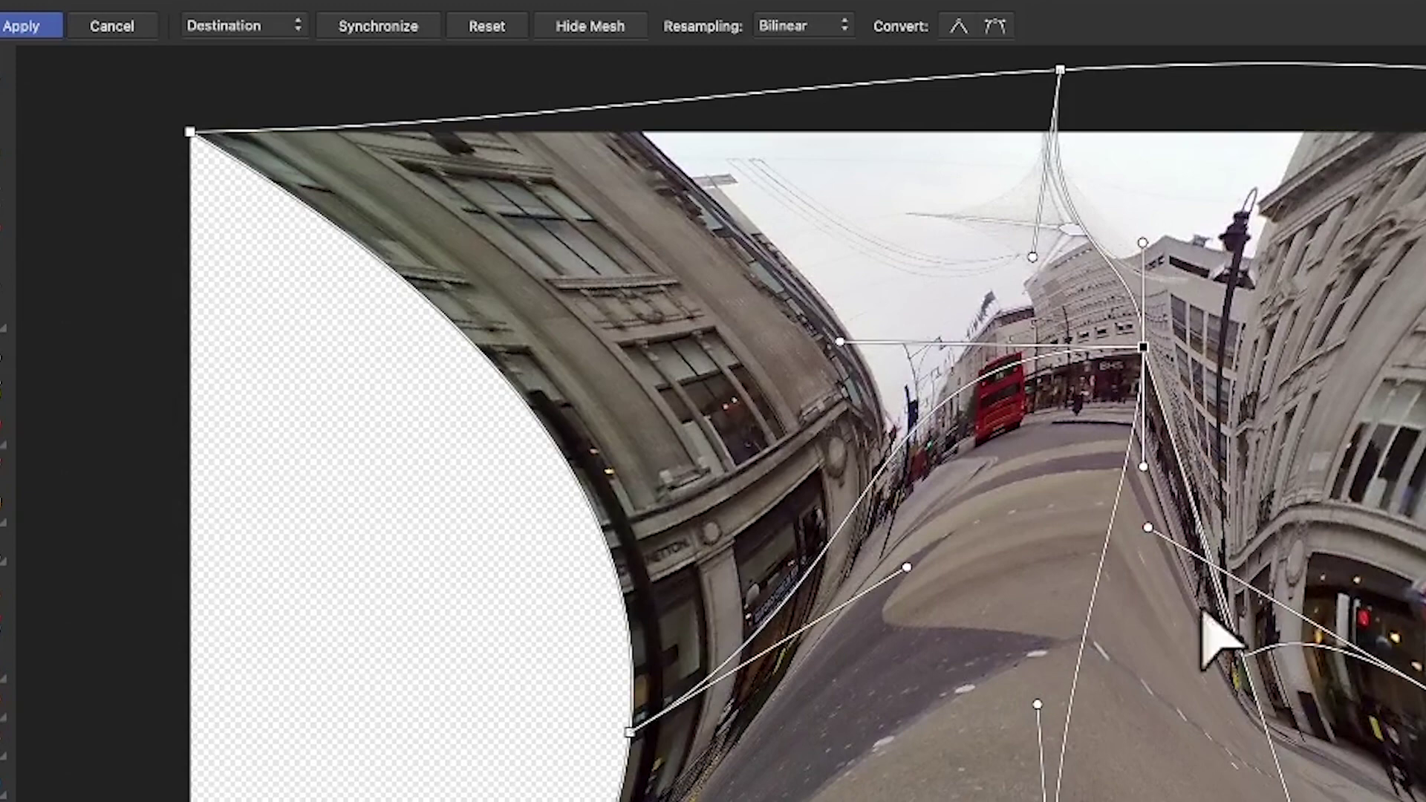
pyautogui.moveTo(1036, 706); pyautogui.dragTo(254, 31)
# - Reshape the top-right edge into a lowered diagonal and adjust the right edge's curve
pyautogui.moveTo(1353, 64); pyautogui.dragTo(1226, 280)
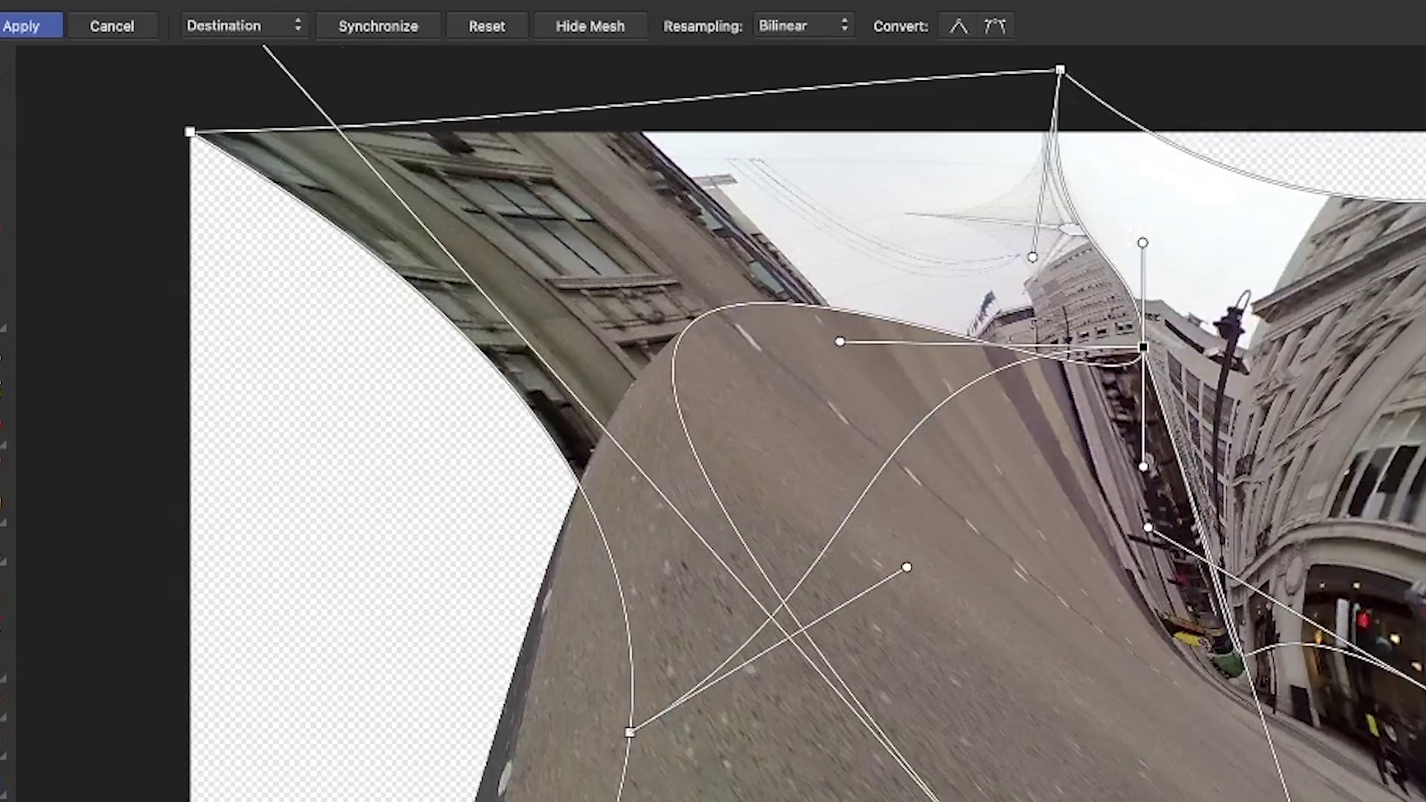
pyautogui.moveTo(1423, 200); pyautogui.dragTo(1423, 320)
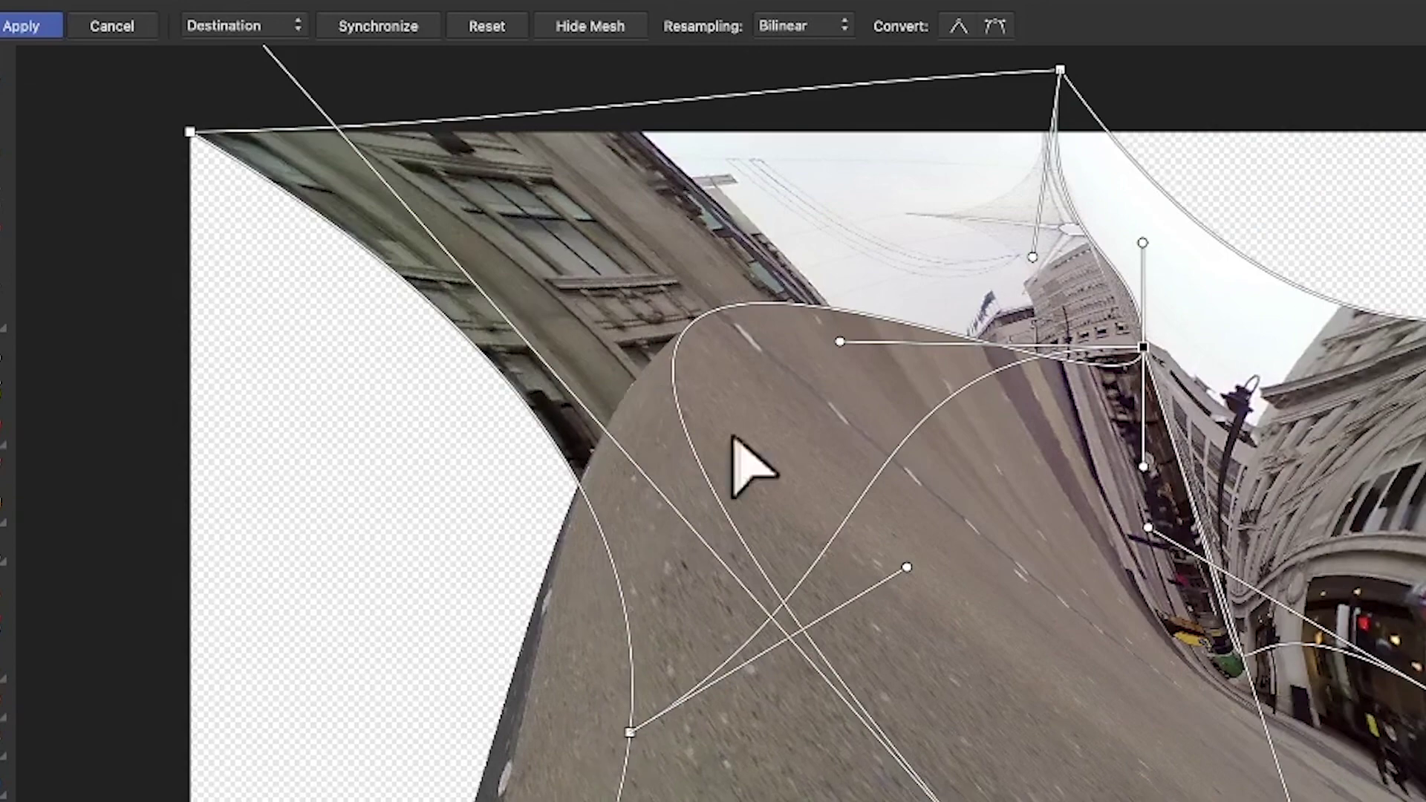
pyautogui.moveTo(1369, 344); pyautogui.dragTo(1411, 286)
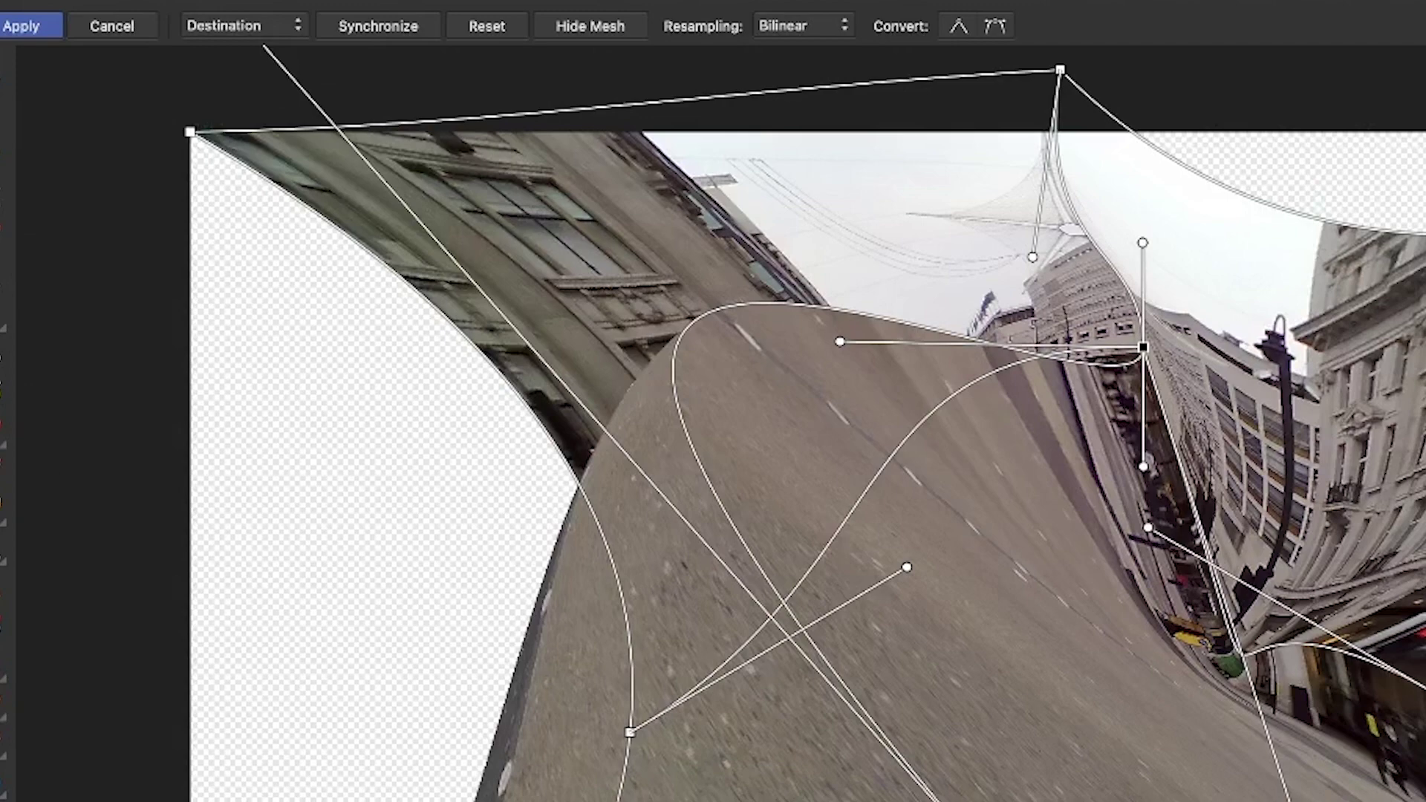
pyautogui.moveTo(1423, 401); pyautogui.dragTo(1305, 398)
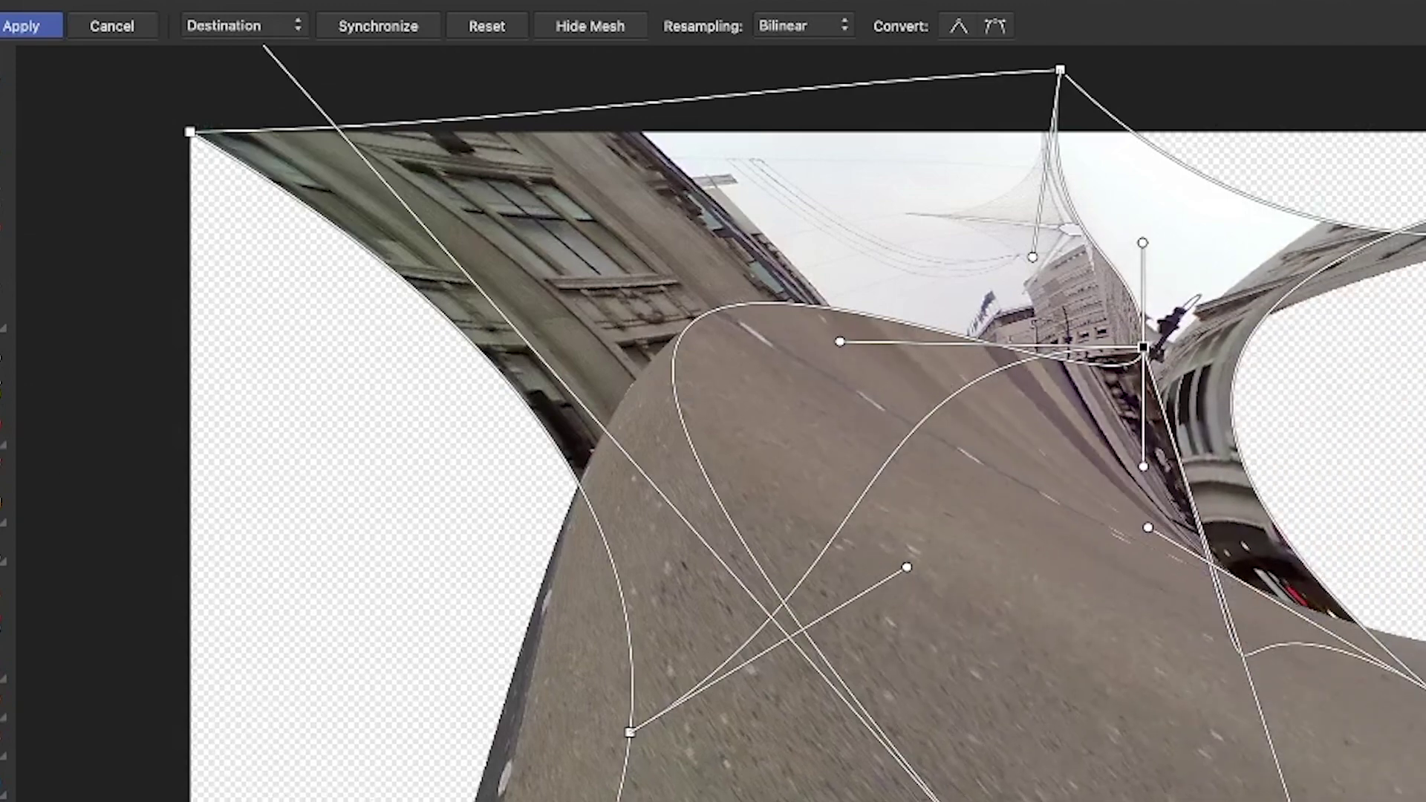
pyautogui.moveTo(1241, 439); pyautogui.dragTo(1423, 434)
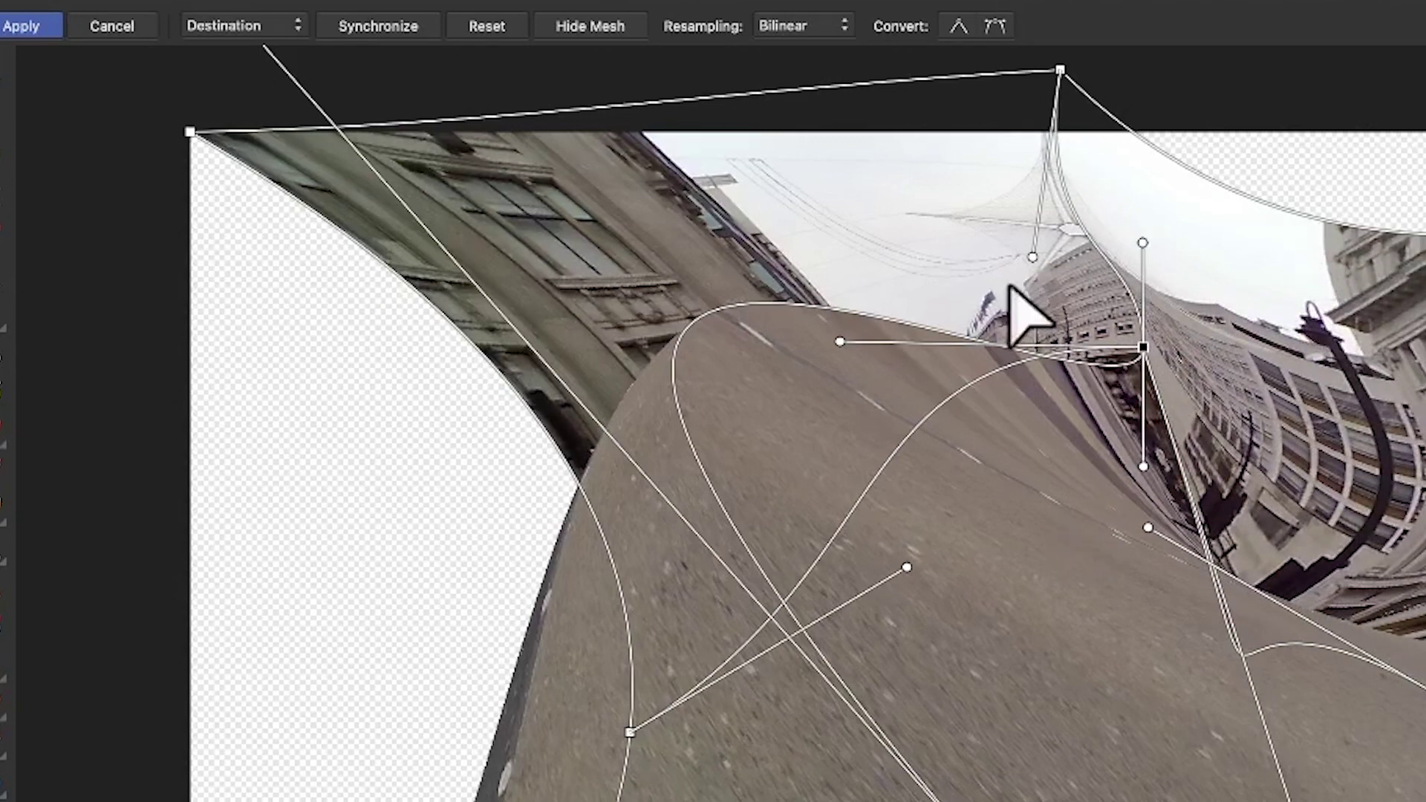
# - Apply the warp, repeat the mesh warp from the Filters menu, then undo the repeat
pyautogui.click(32, 30)
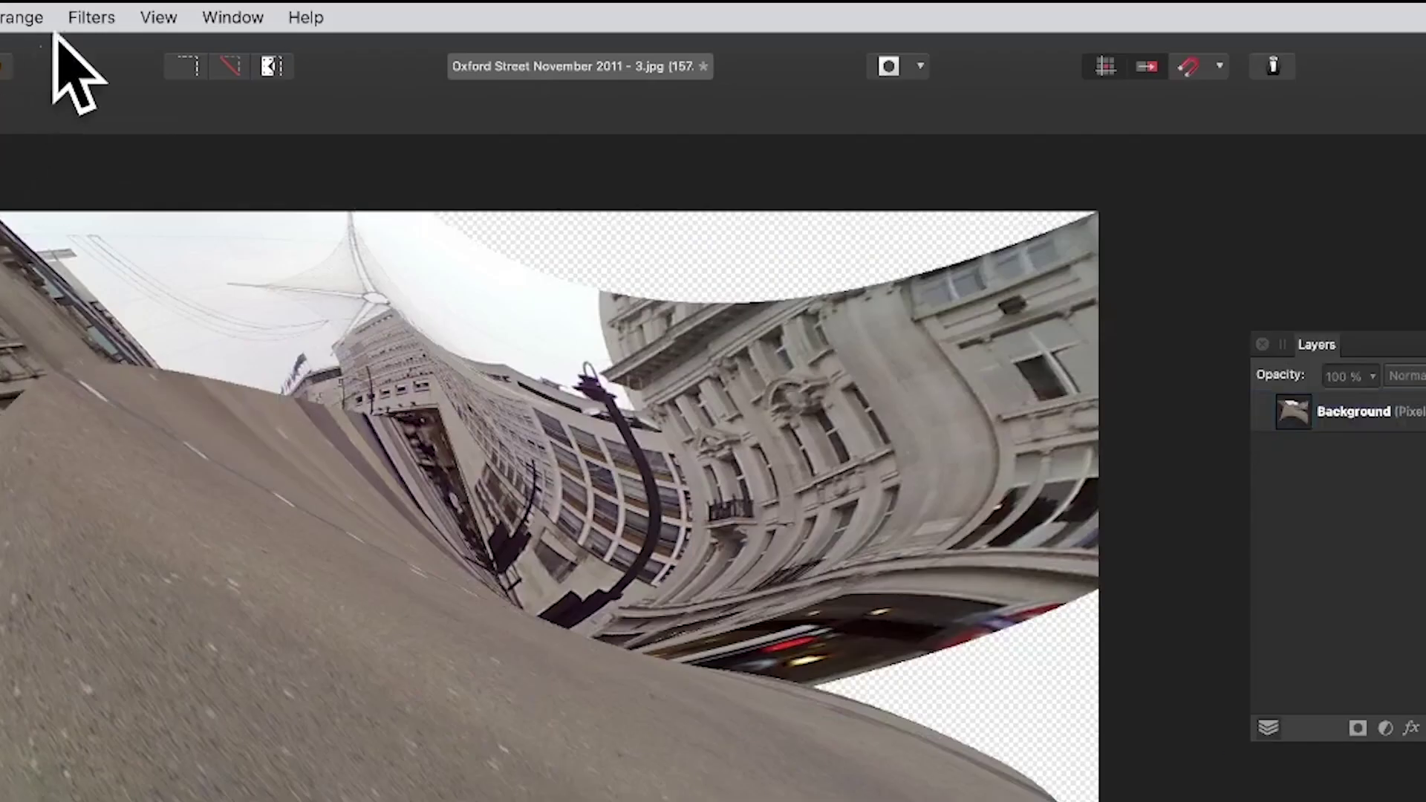
pyautogui.click(88, 17)
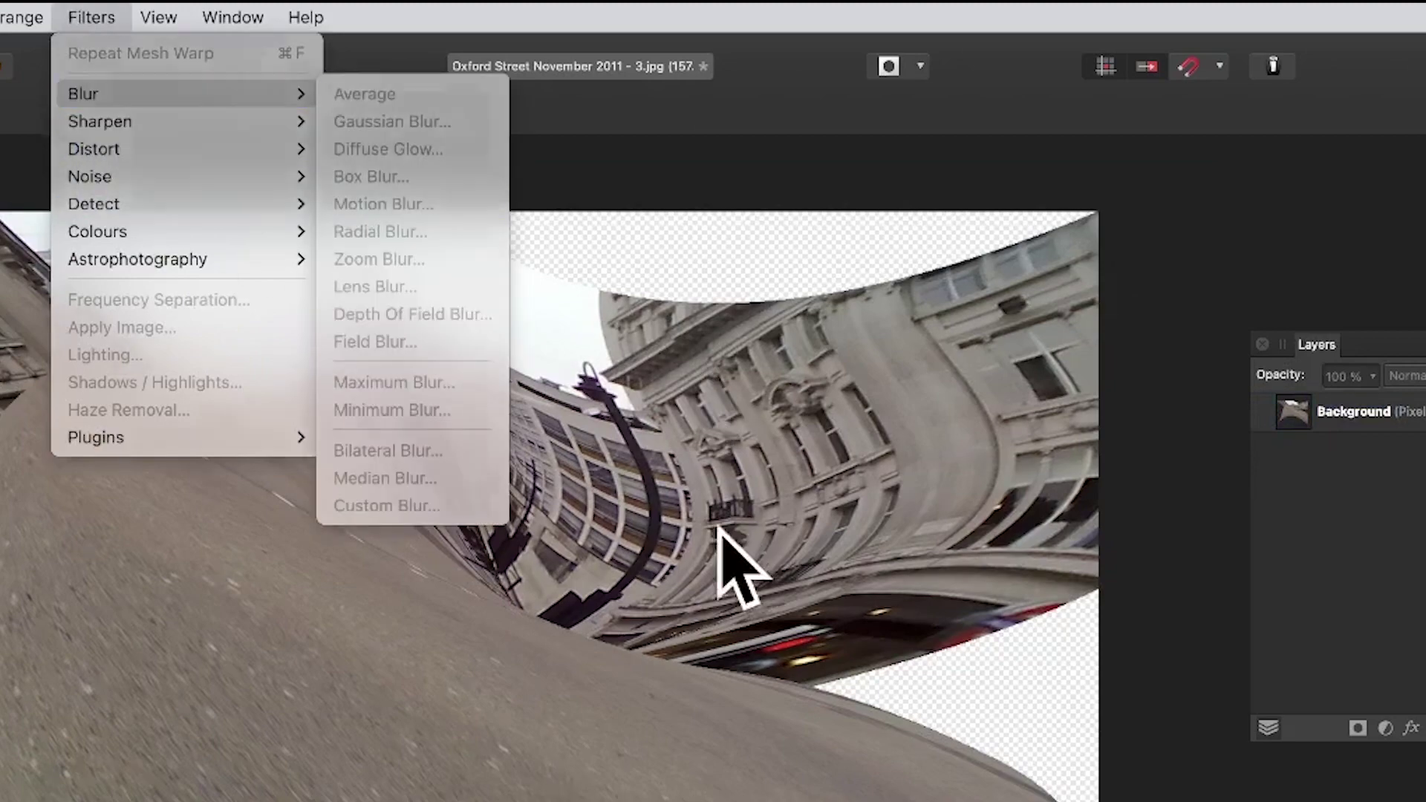
pyautogui.click(604, 541)
pyautogui.click(91, 18)
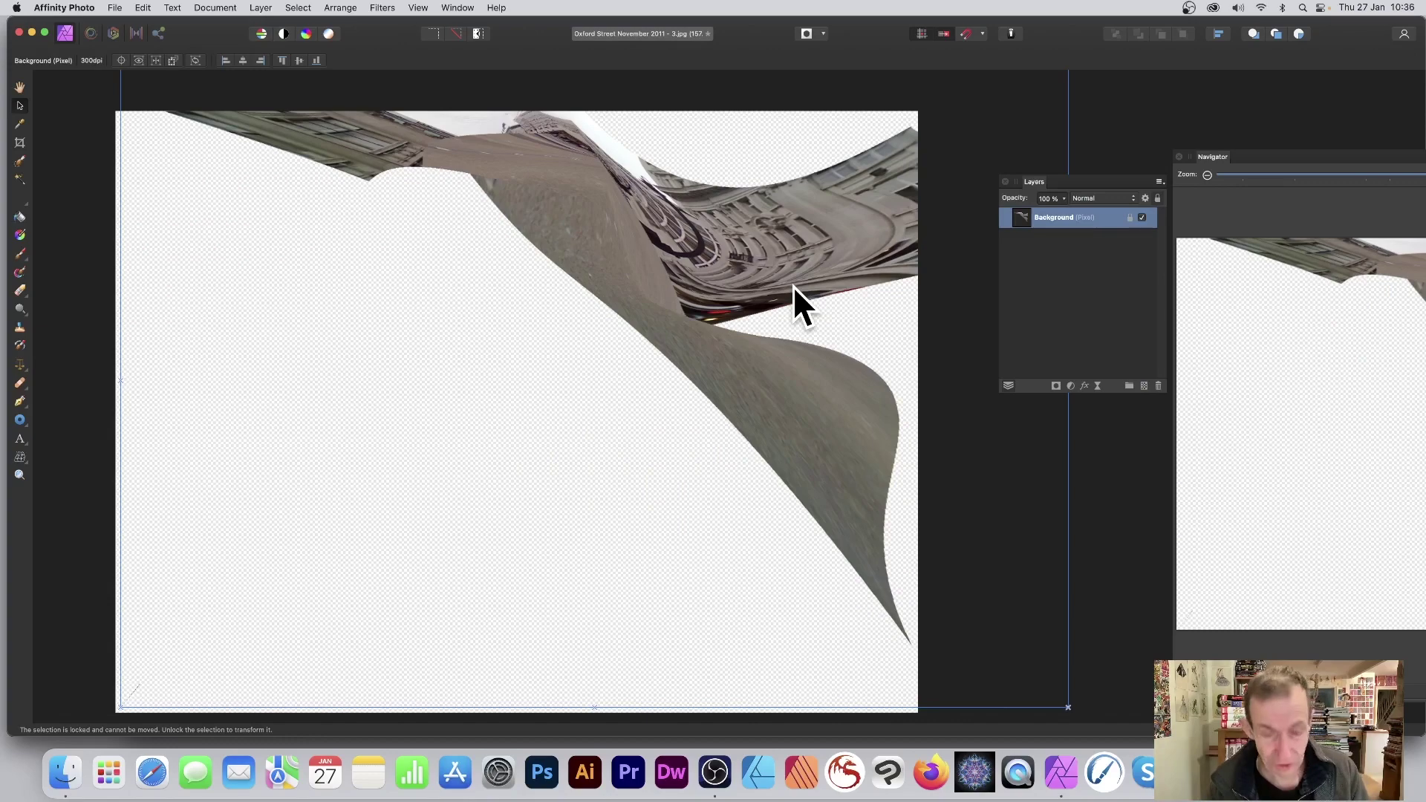
pyautogui.press('super+z')
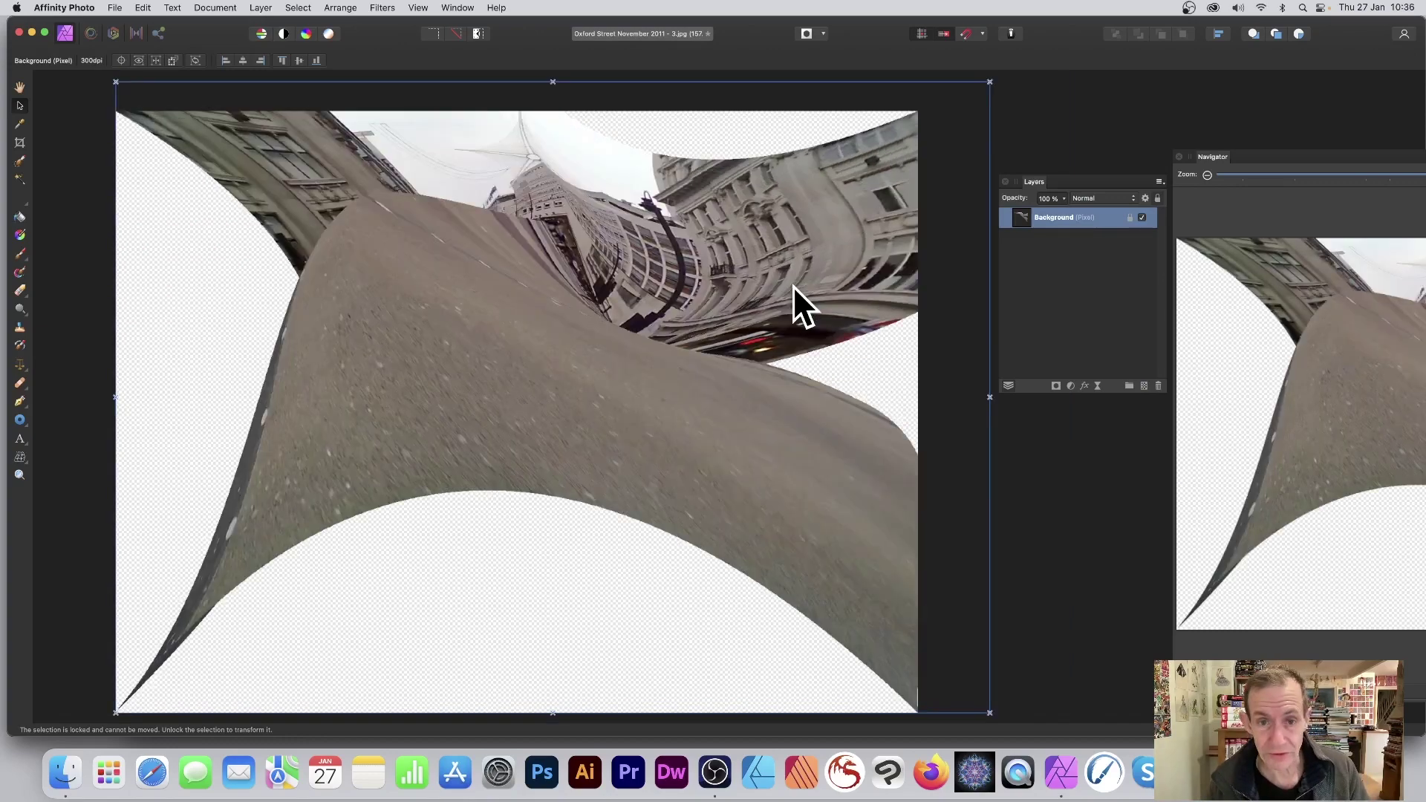
# - Undo back to the original, unwarped Oxford Street photo
pyautogui.press('super+z')
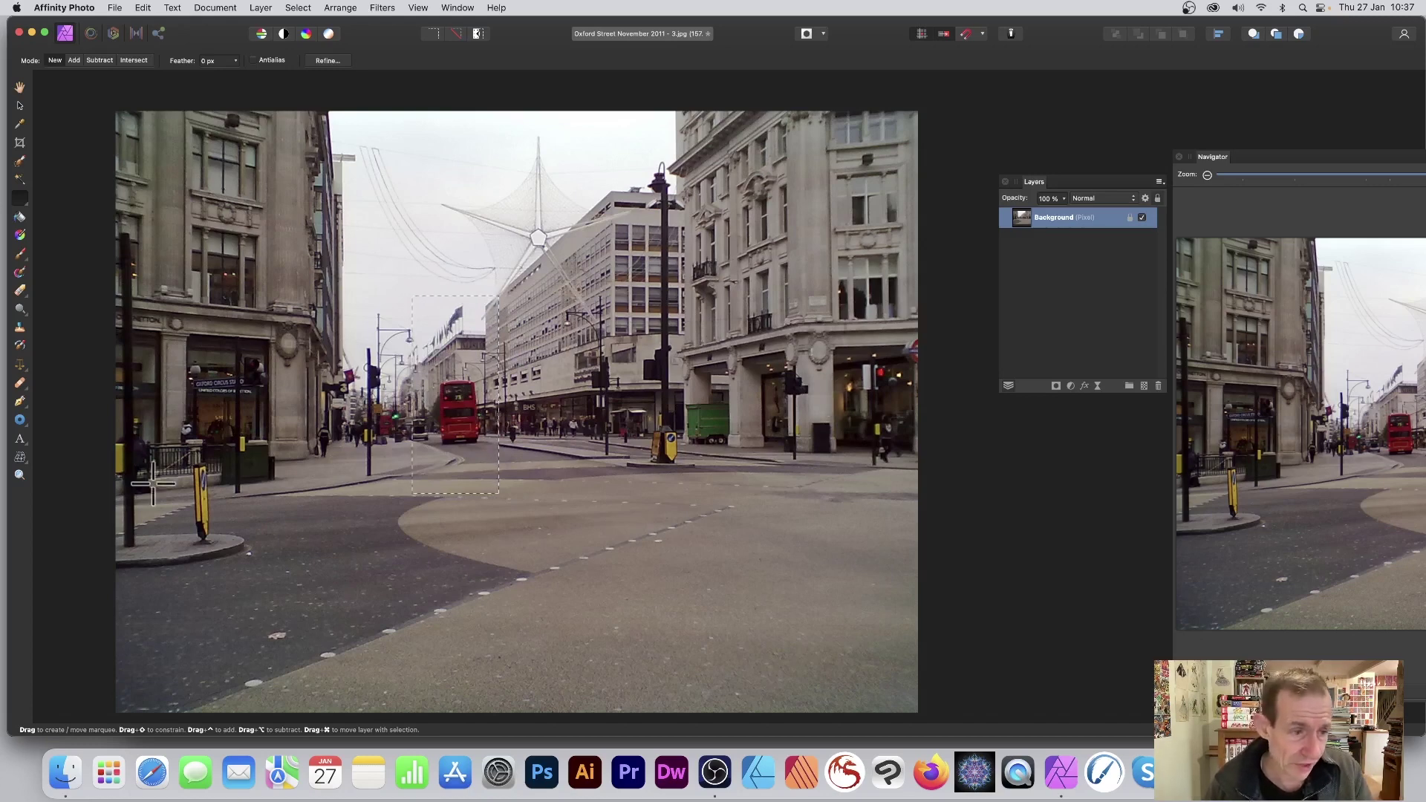
# - Mesh-warp the bus area: curve the top edge, add and drag two nodes, then end the warp
pyautogui.click(21, 457)
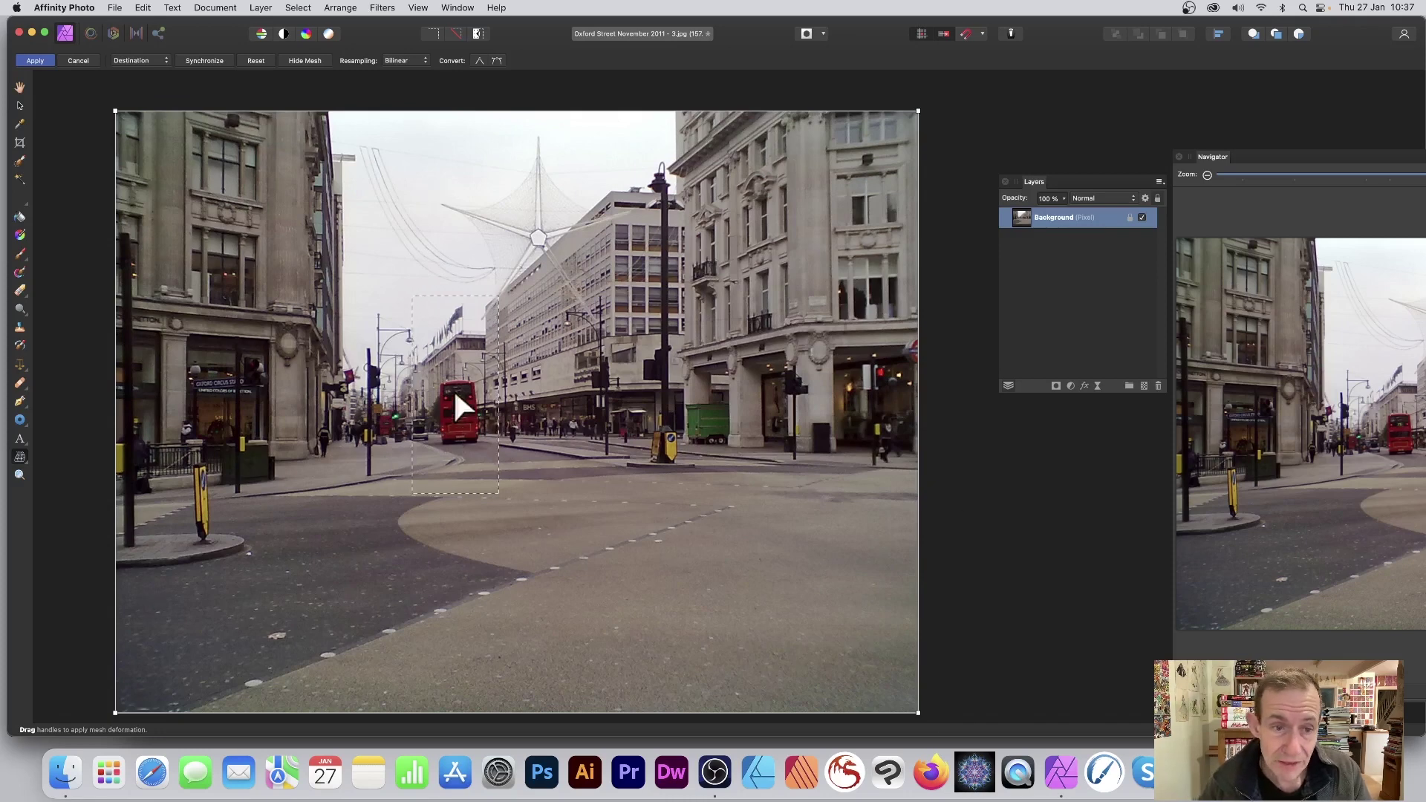
pyautogui.moveTo(484, 113); pyautogui.dragTo(557, 146)
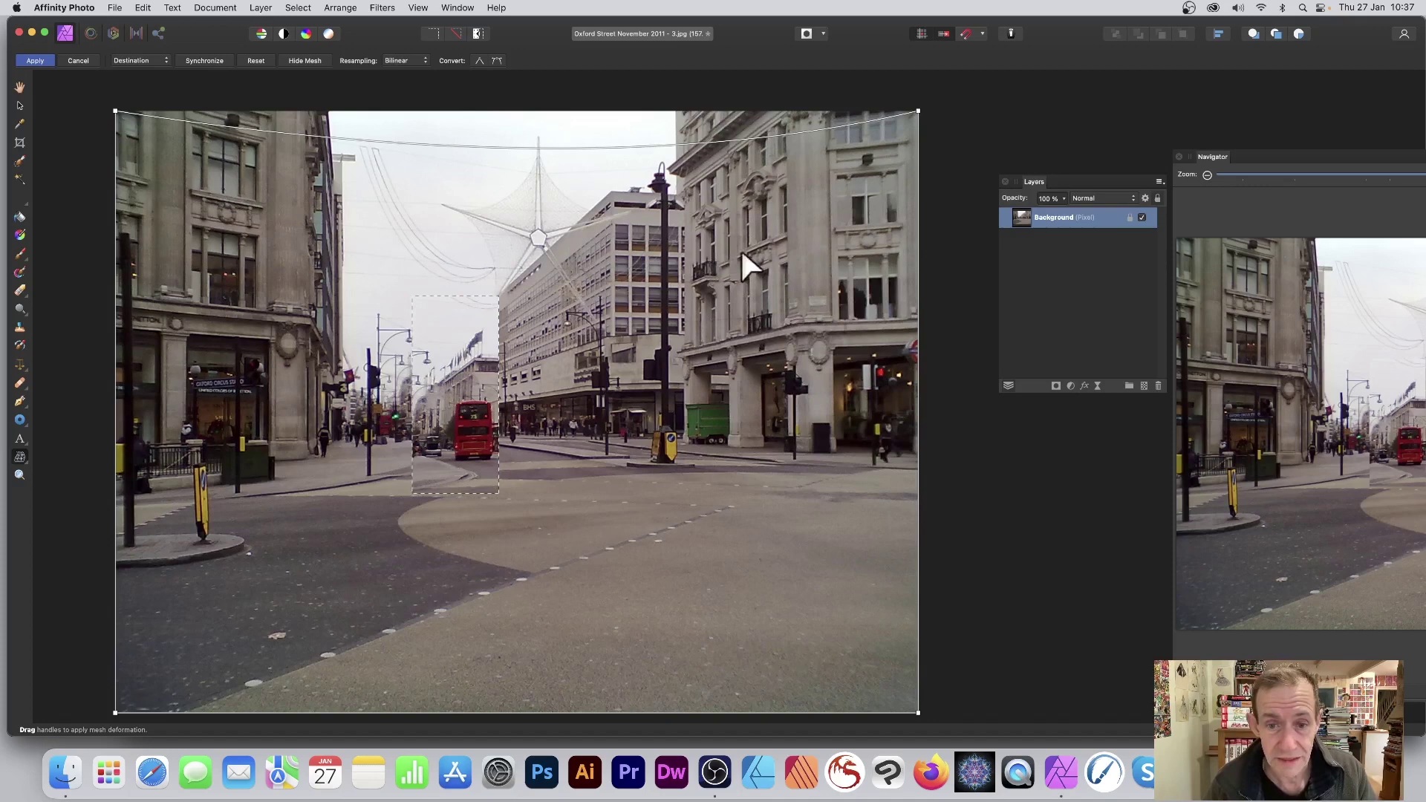
pyautogui.doubleClick(473, 361)
pyautogui.moveTo(474, 358); pyautogui.dragTo(484, 303)
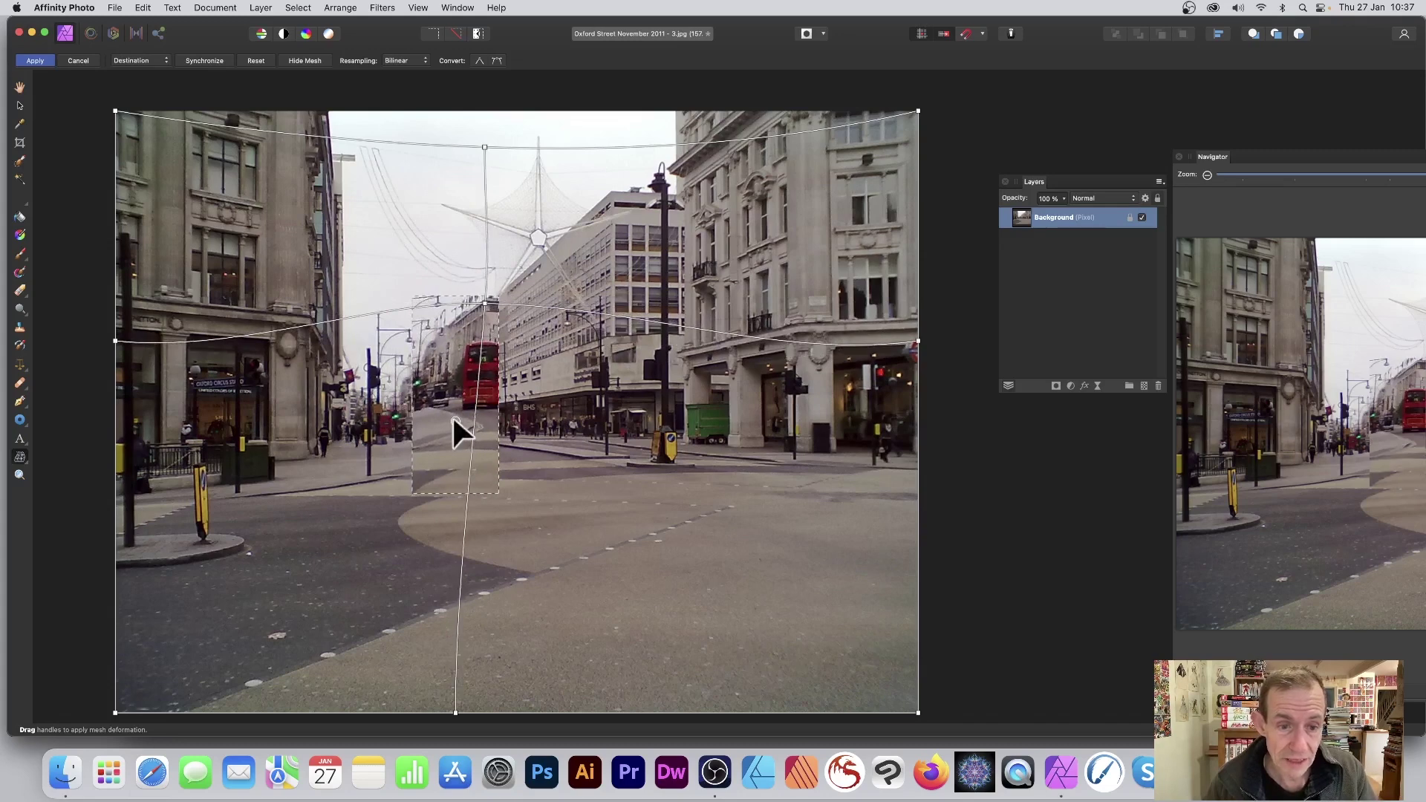
pyautogui.doubleClick(456, 421)
pyautogui.moveTo(455, 421)
pyautogui.mouseDown()
pyautogui.moveTo(358, 426)
pyautogui.moveTo(465, 422)
pyautogui.mouseUp()
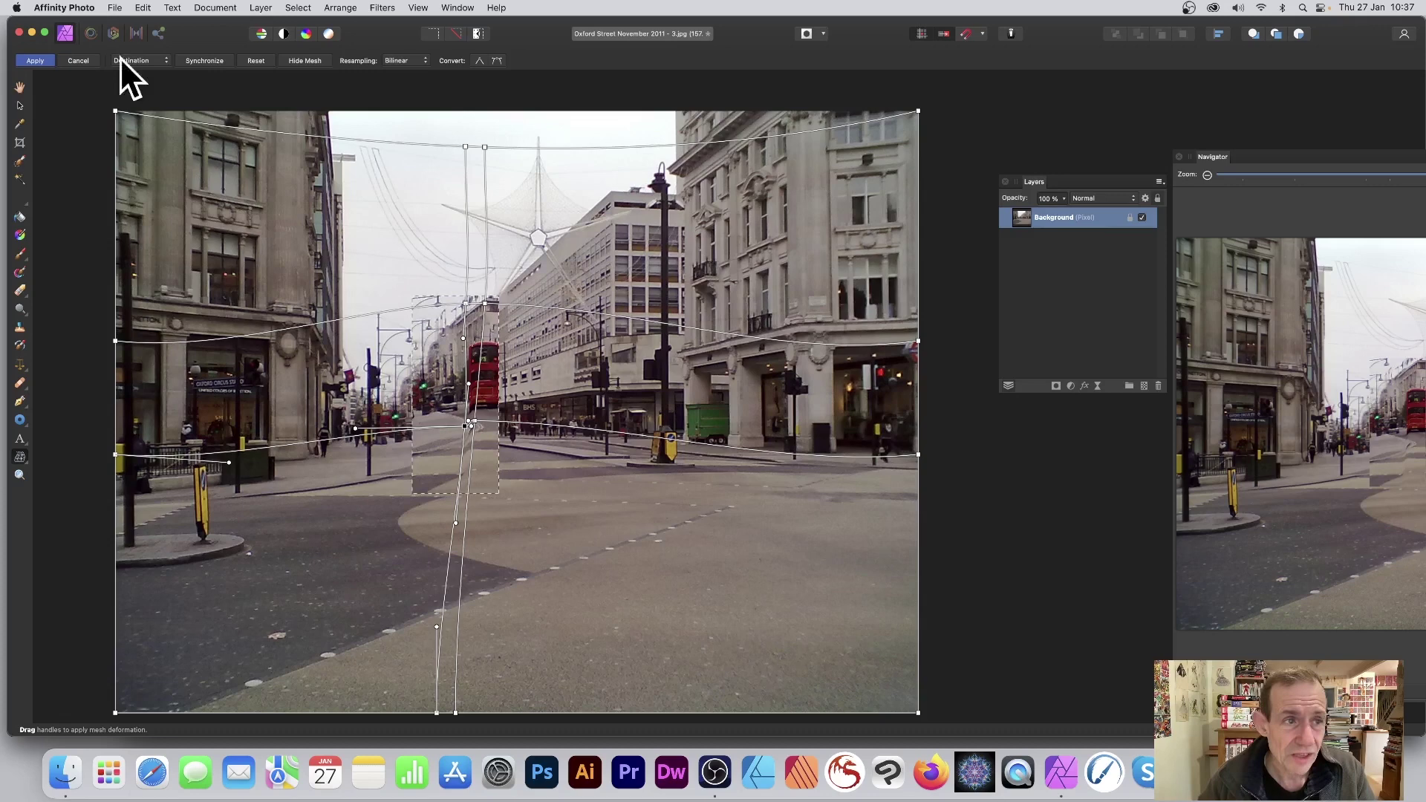
pyautogui.click(51, 61)
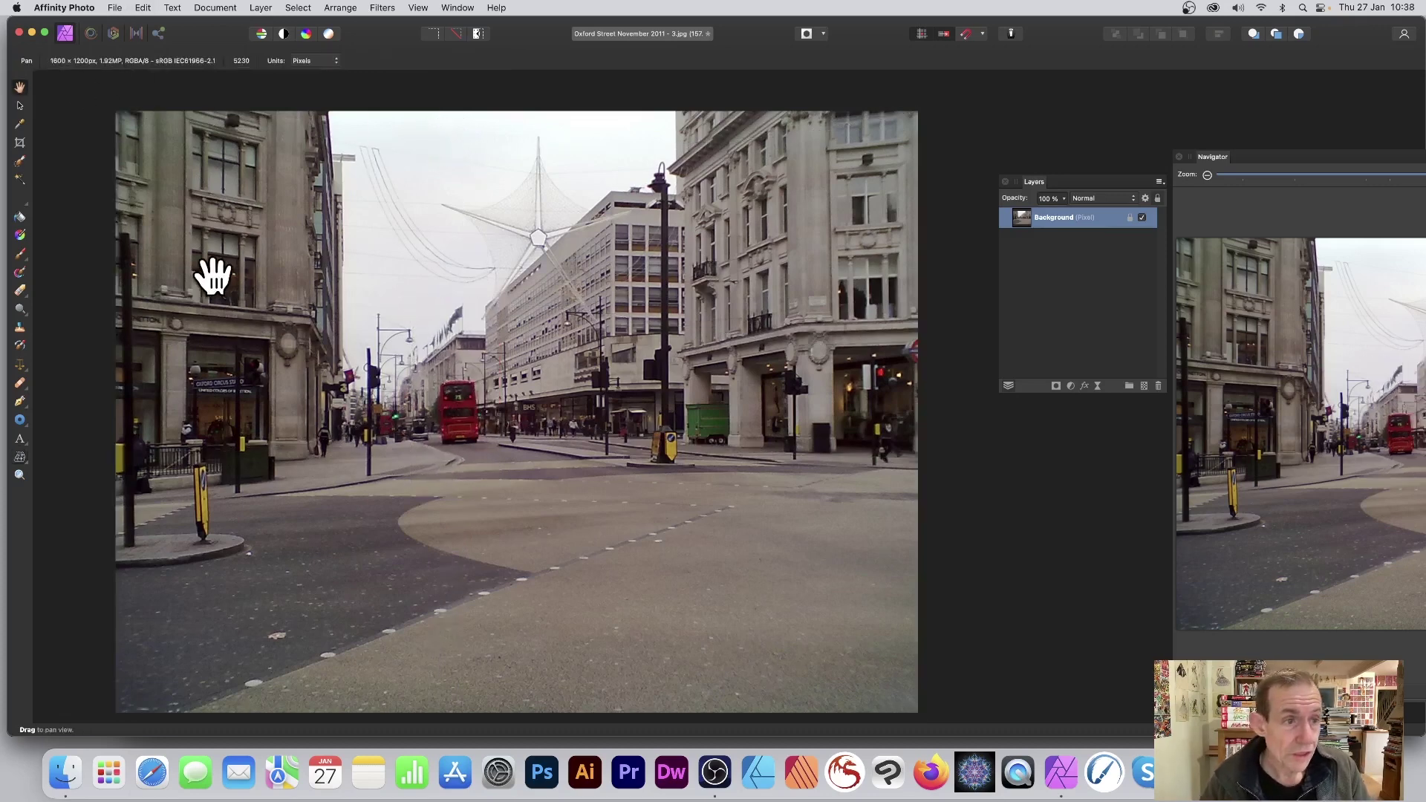
# - Paste an elliptical patch of the upper-left buildings and sky as a new layer, then deselect
pyautogui.click(17, 195)
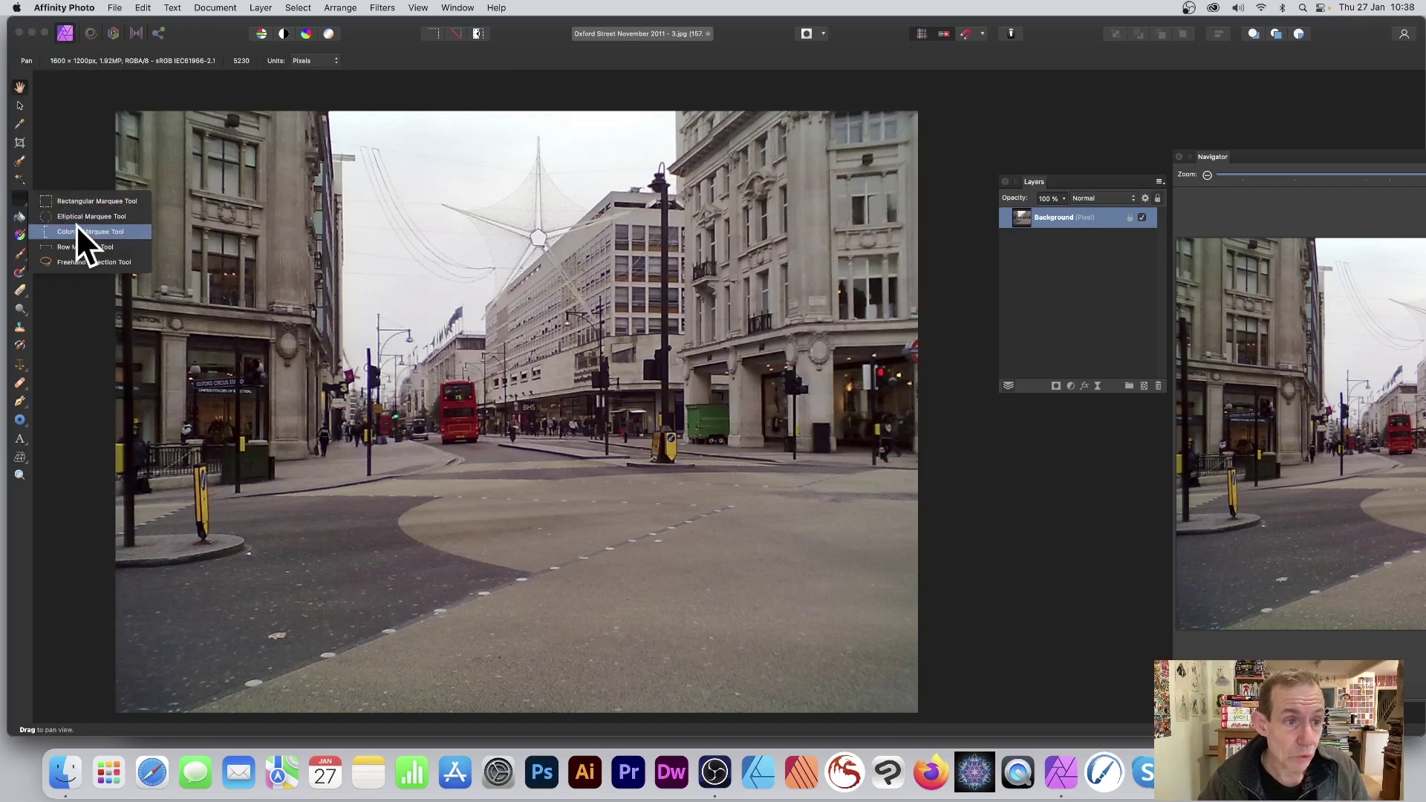
pyautogui.click(88, 218)
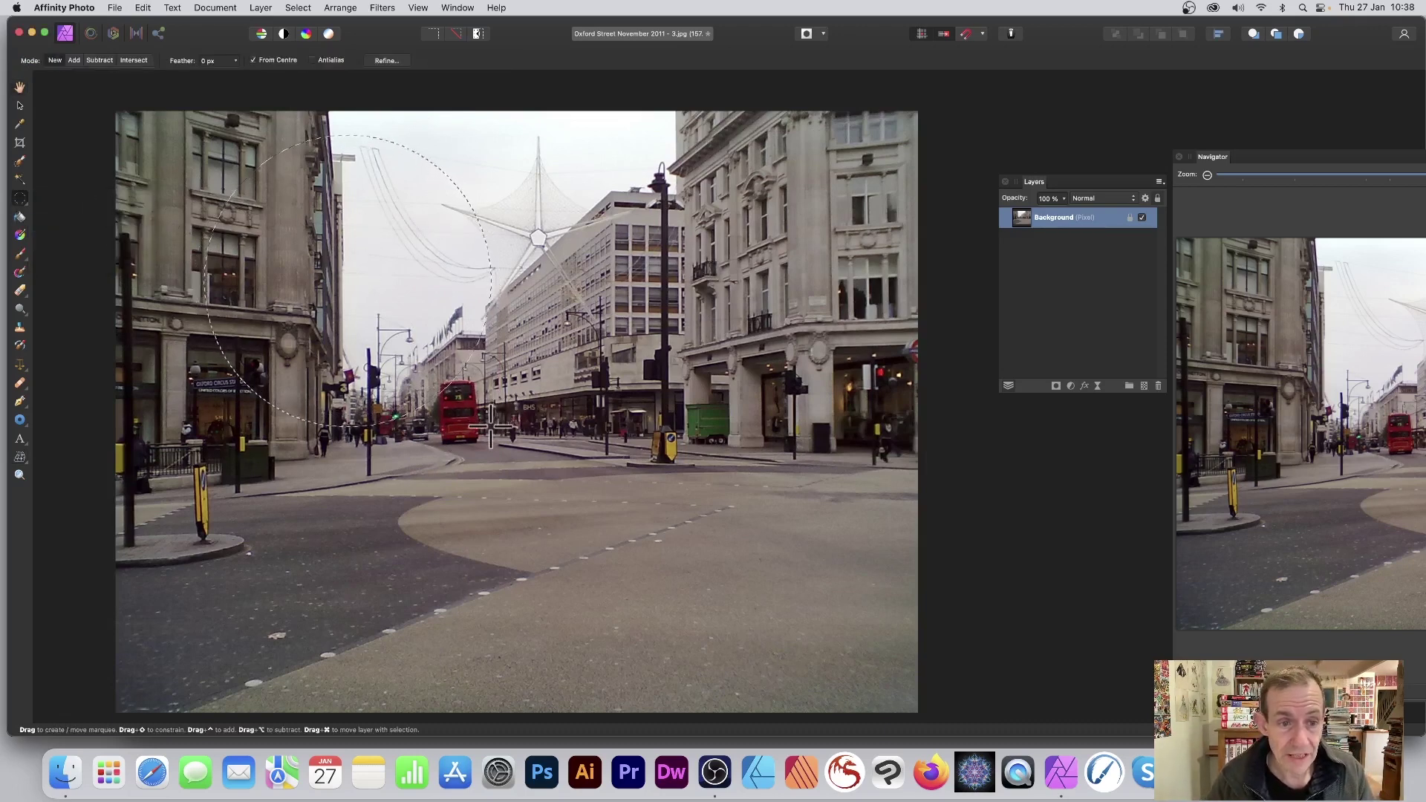
pyautogui.press('super+v')
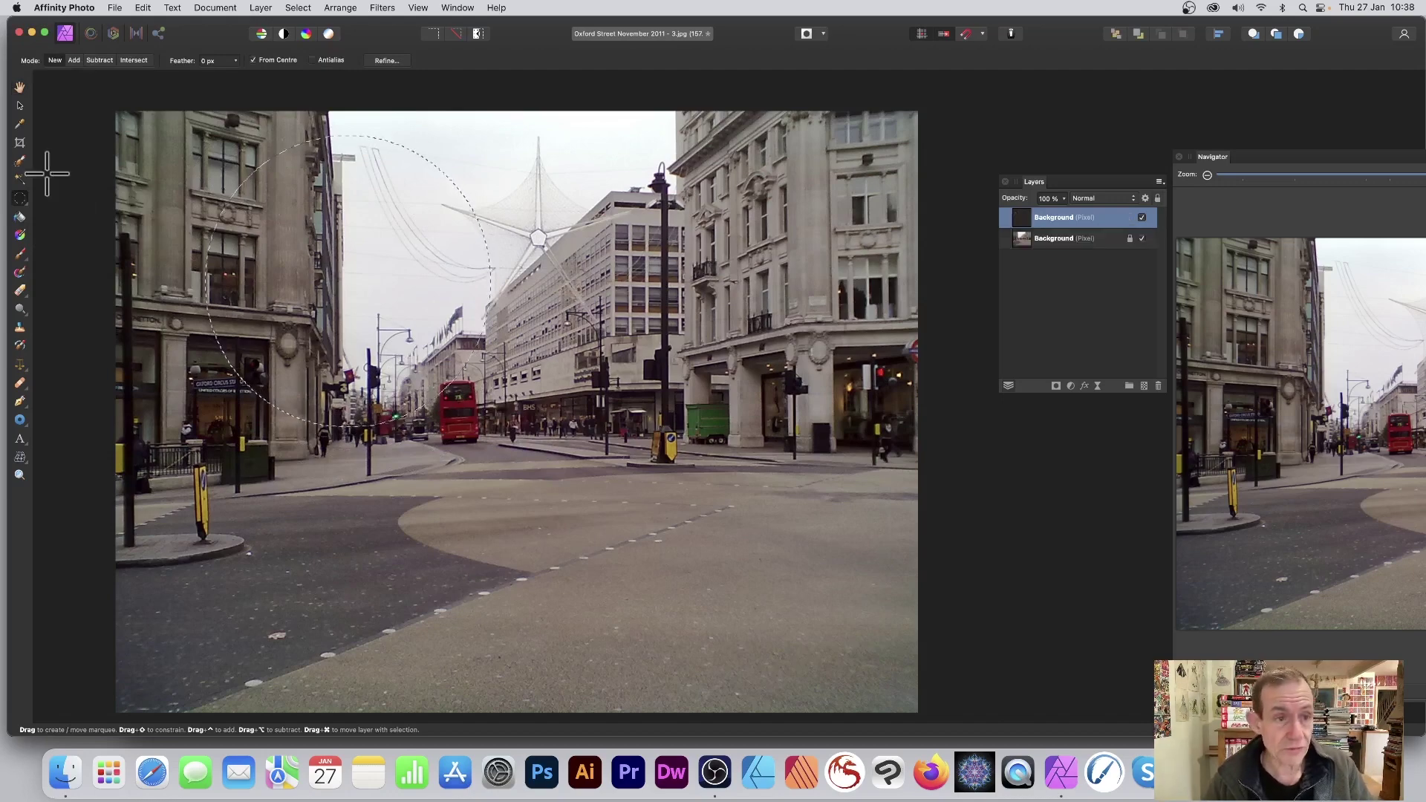
pyautogui.click(20, 105)
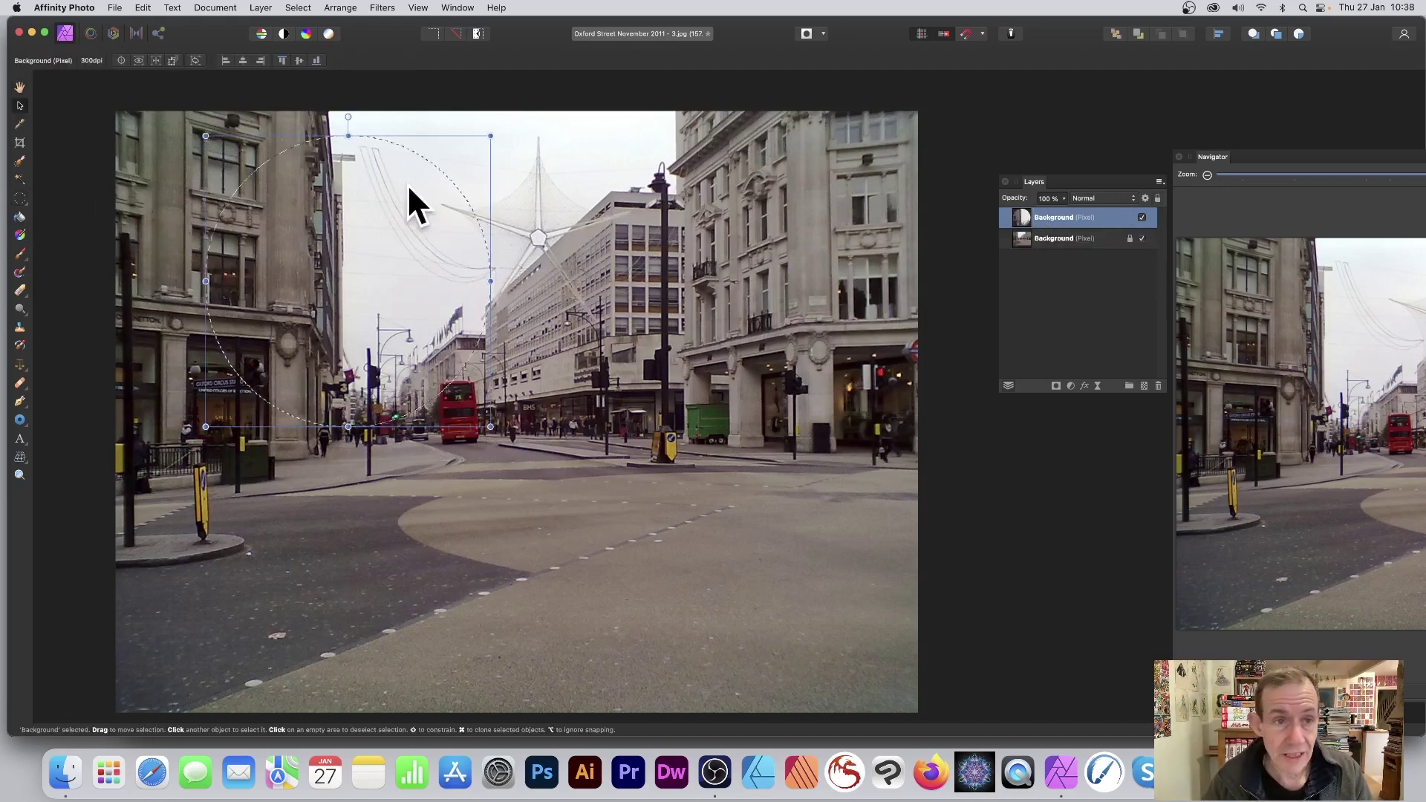
pyautogui.click(306, 7)
pyautogui.click(305, 43)
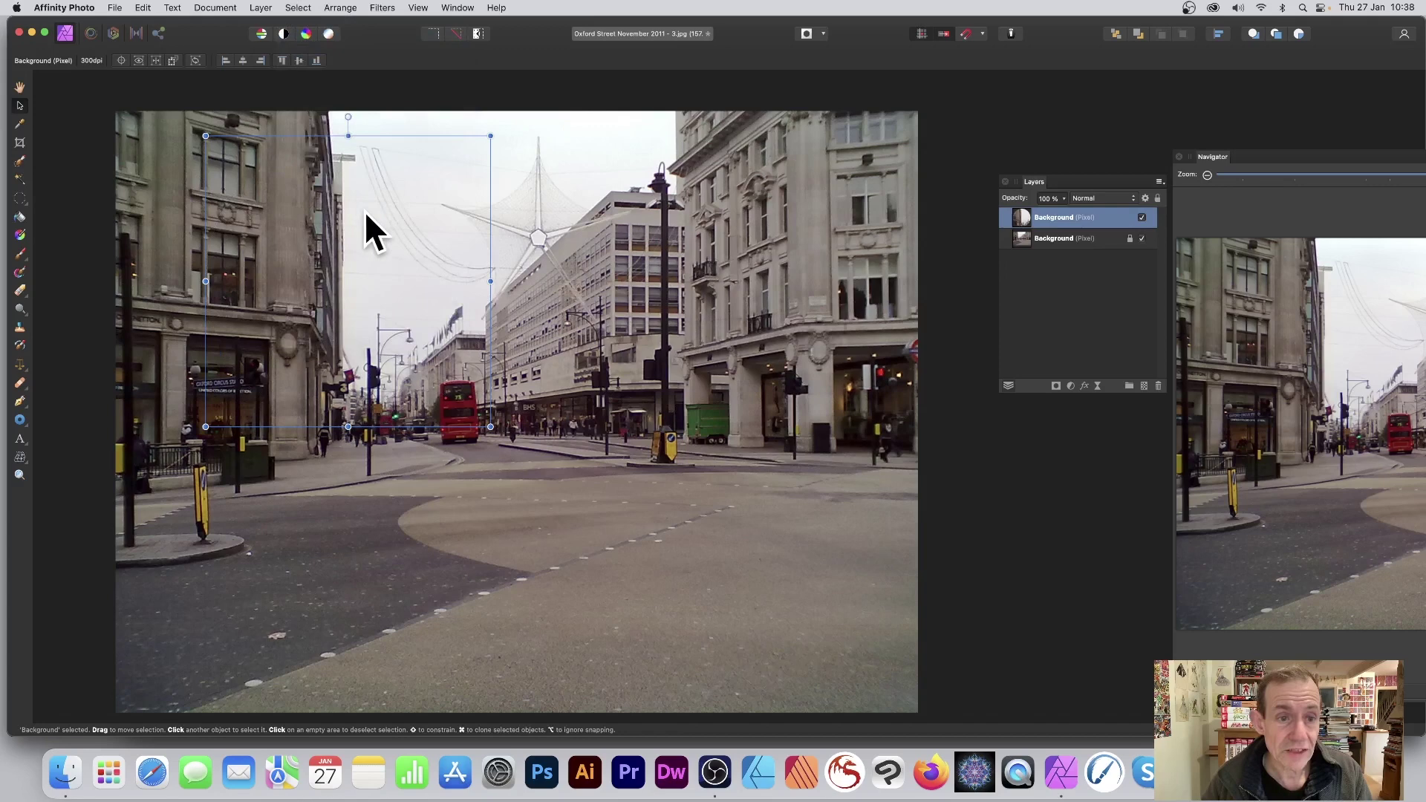
# - Move the pasted ellipse toward the street, repeat the mesh warp on it, then delete that layer
pyautogui.moveTo(376, 223); pyautogui.dragTo(494, 318)
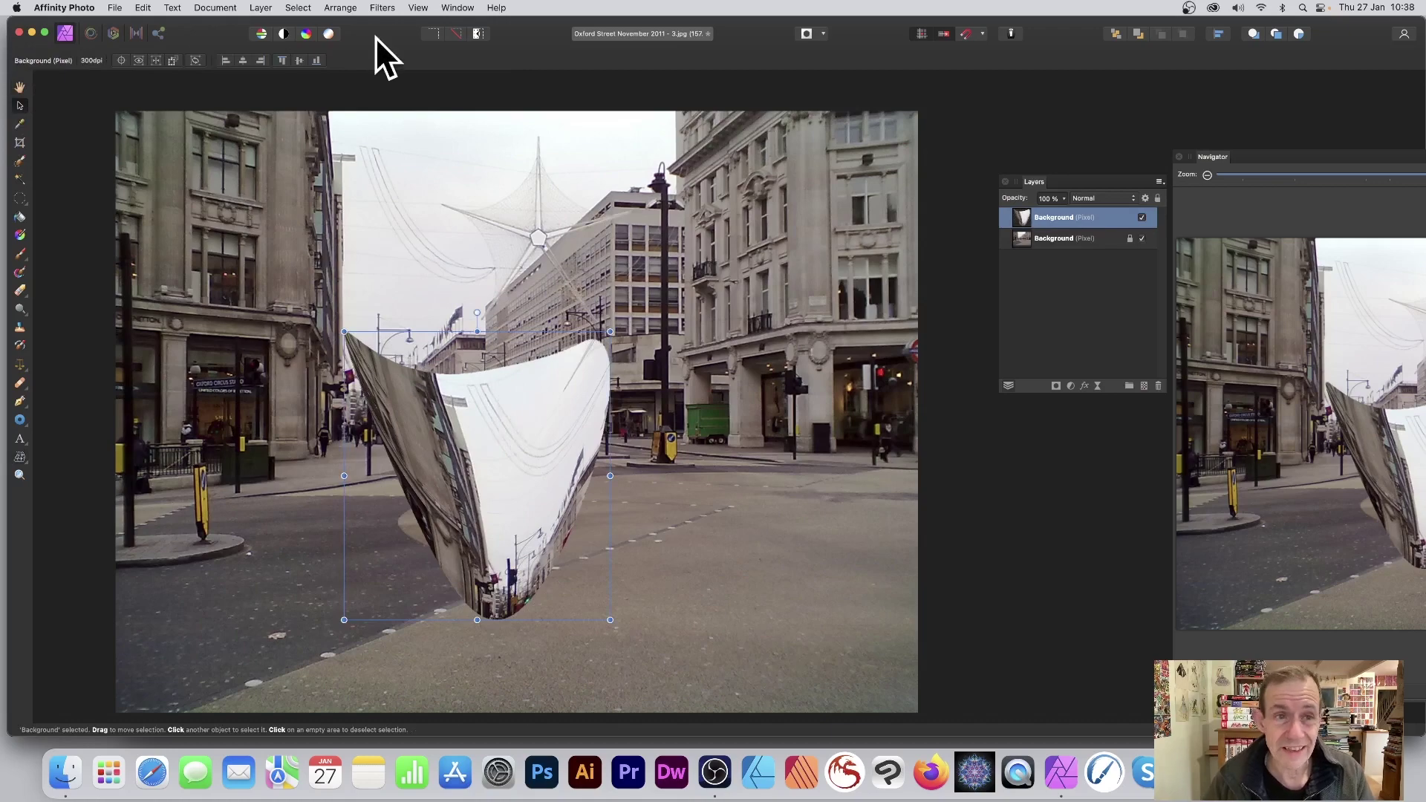
pyautogui.click(383, 9)
pyautogui.click(382, 27)
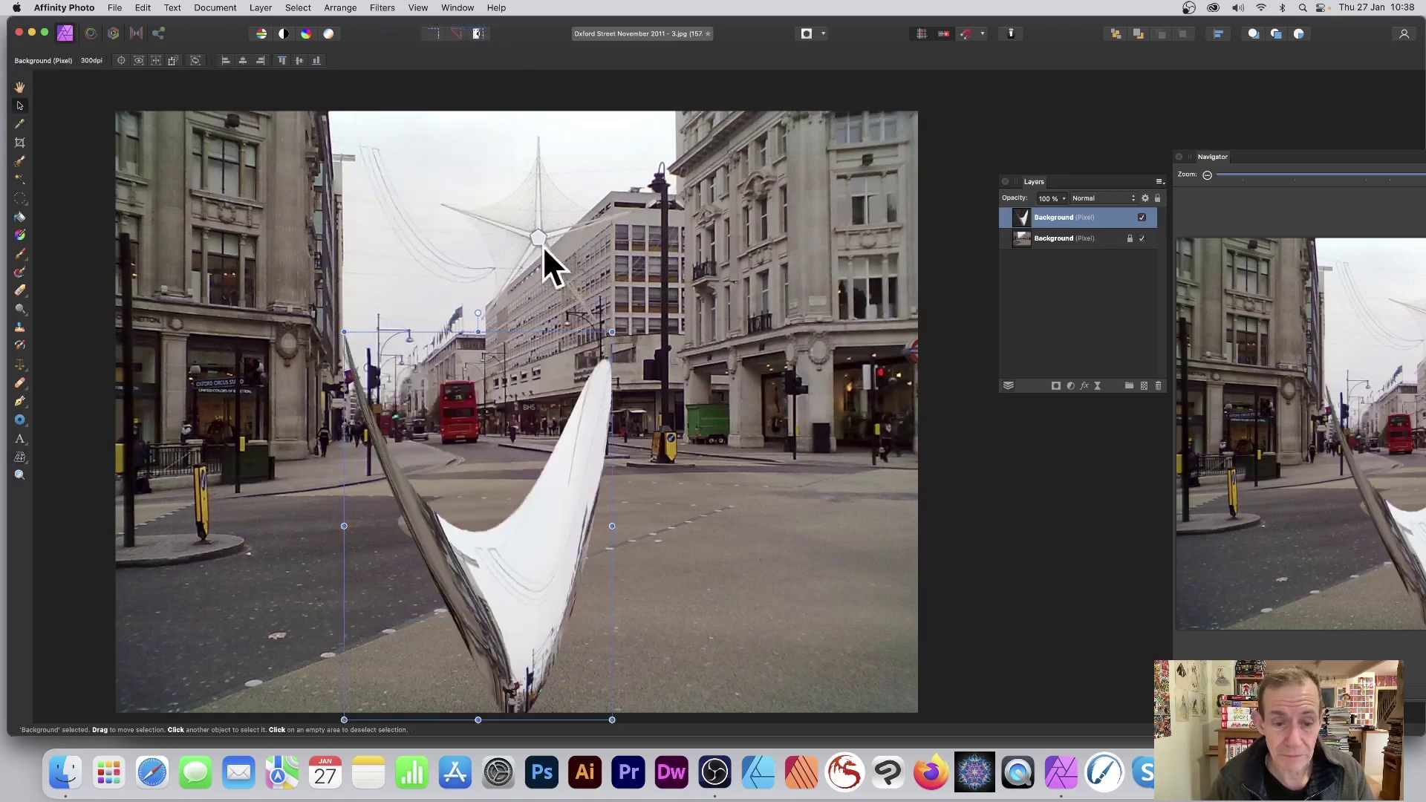
pyautogui.press('Delete')
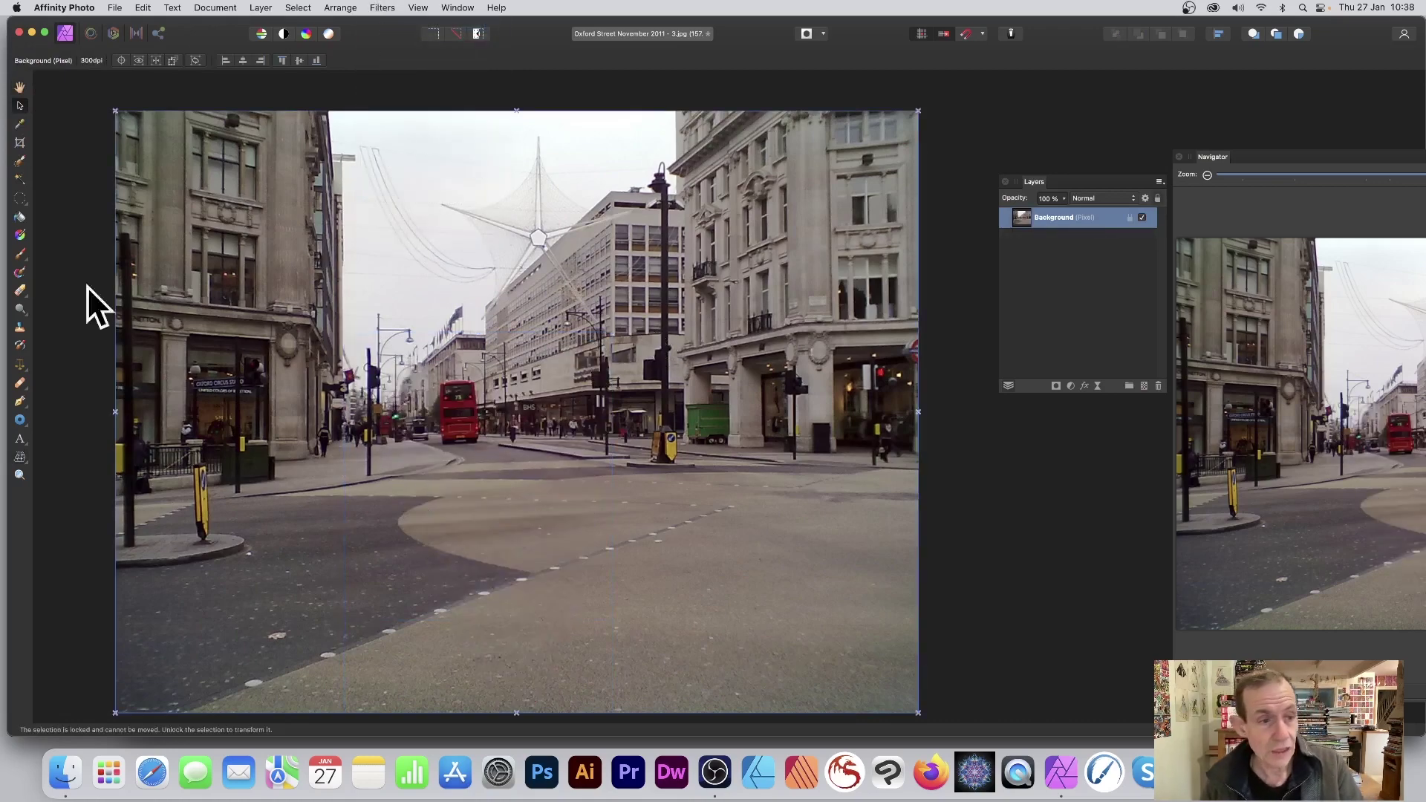
# - Add the word 'type' as black art text on the road and enlarge it to about 86 pt
pyautogui.click(20, 437)
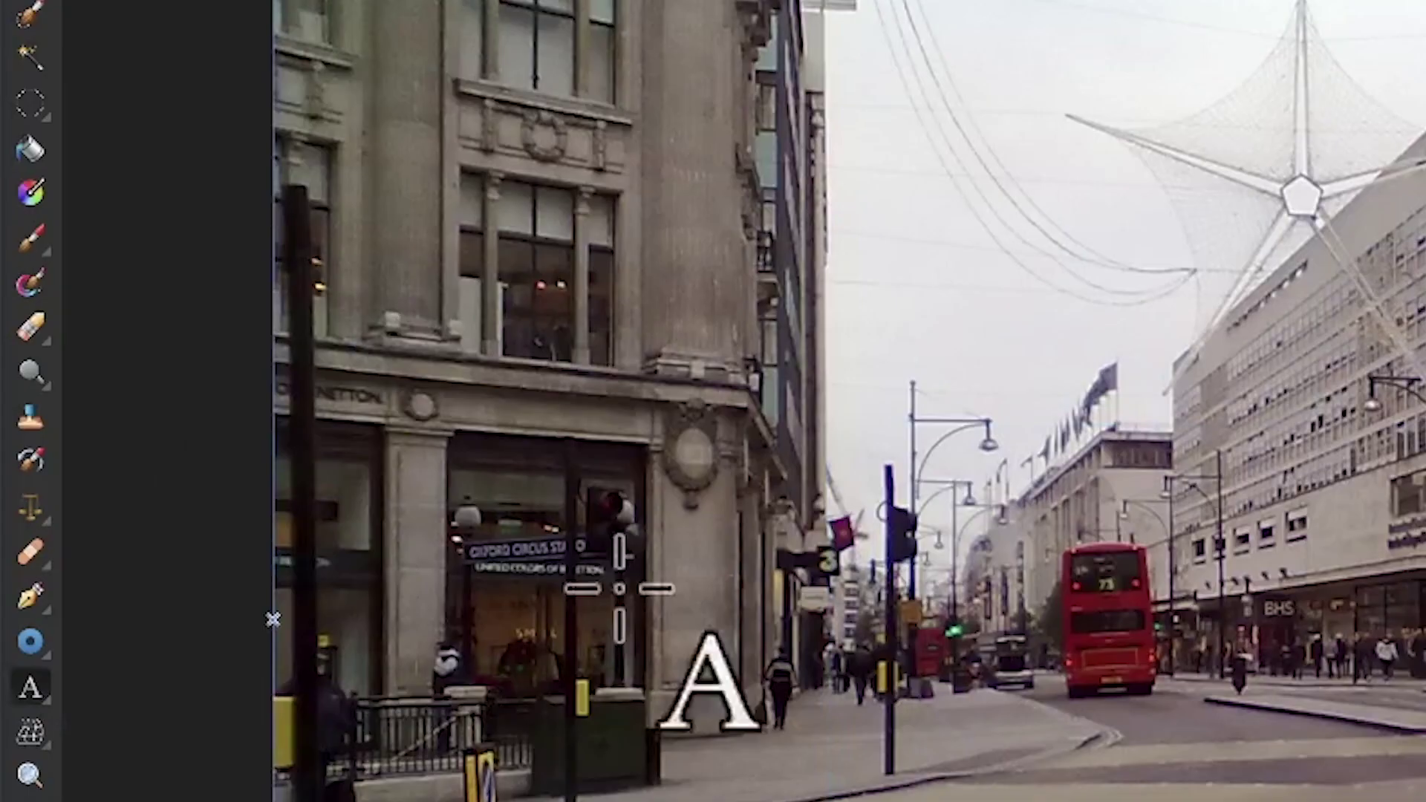
pyautogui.click(1025, 572)
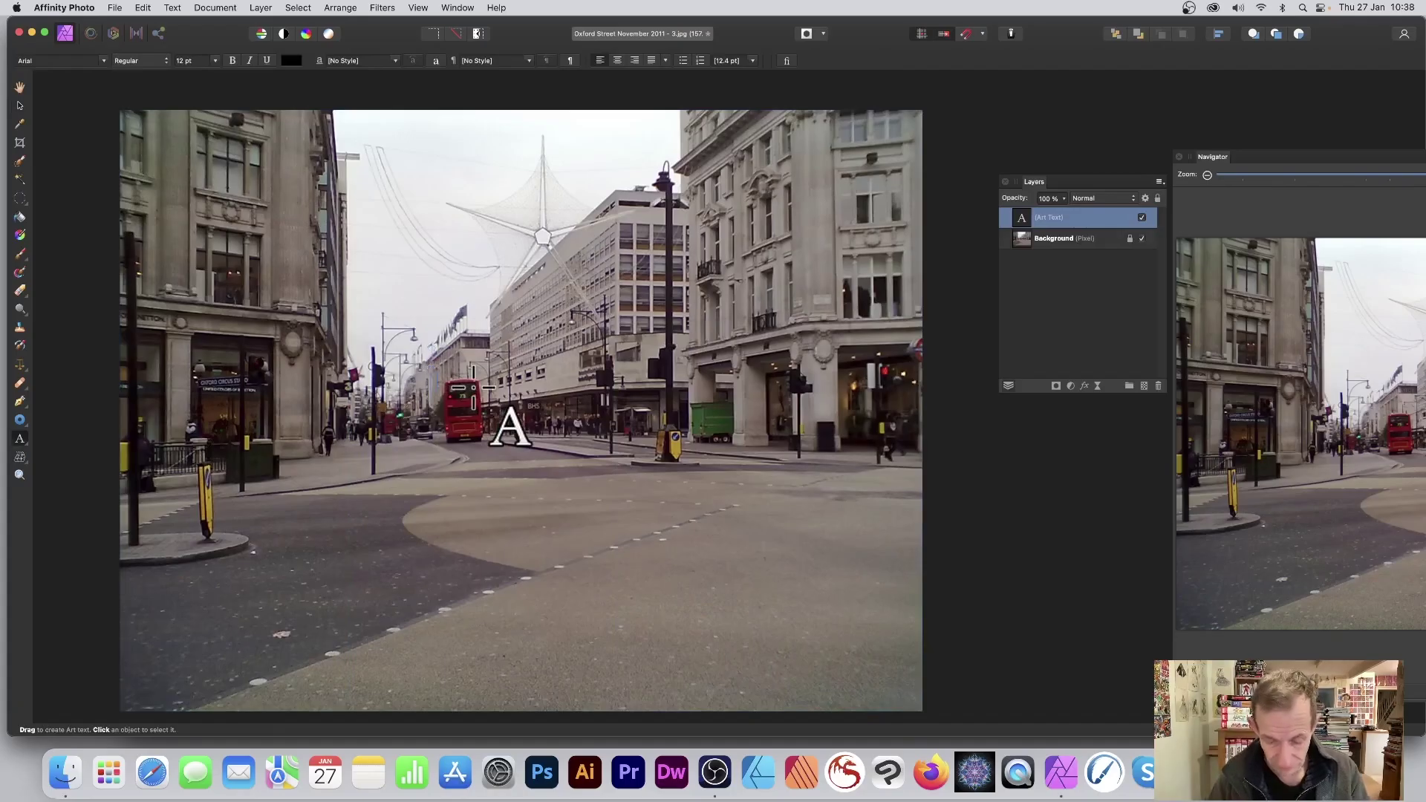
pyautogui.write('type')
pyautogui.press('Escape')
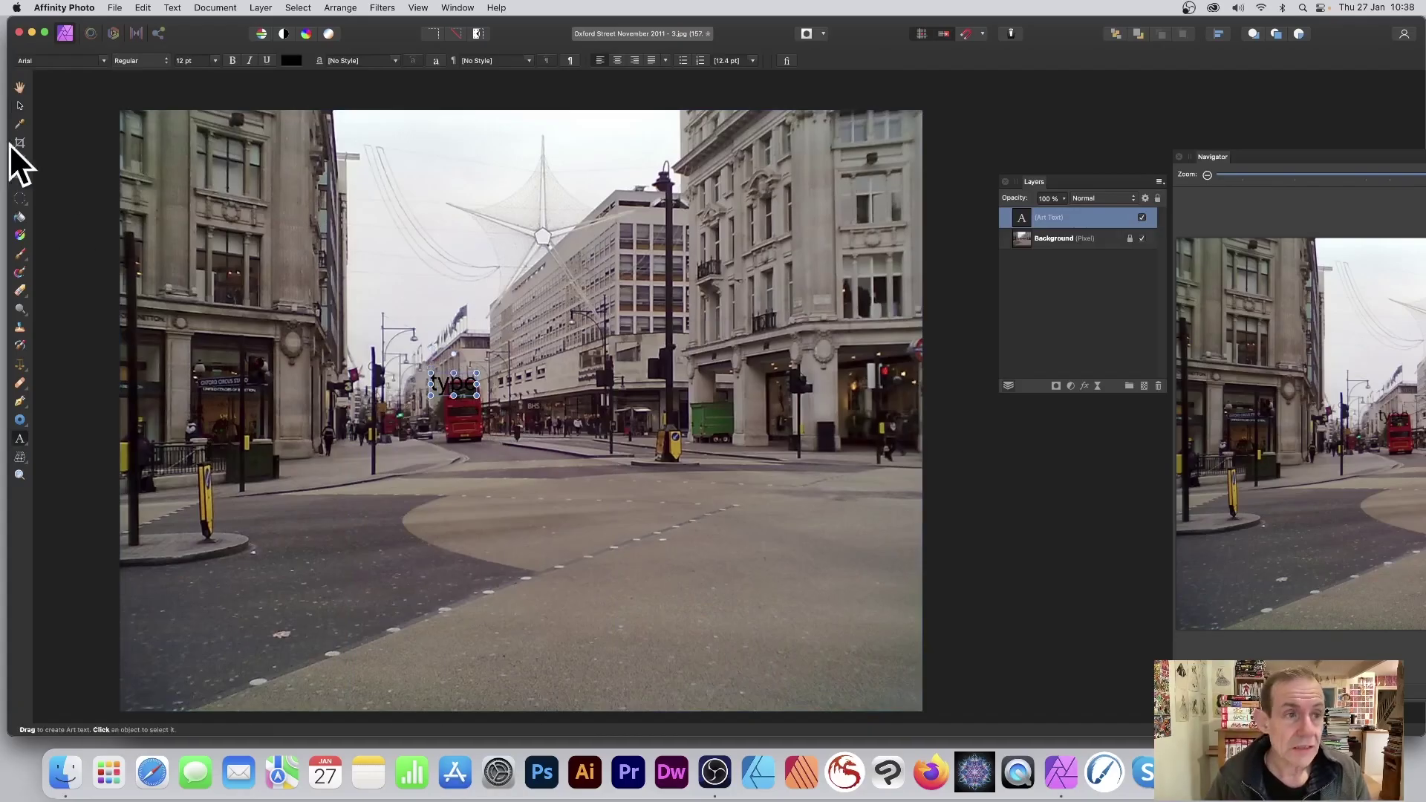
pyautogui.click(20, 106)
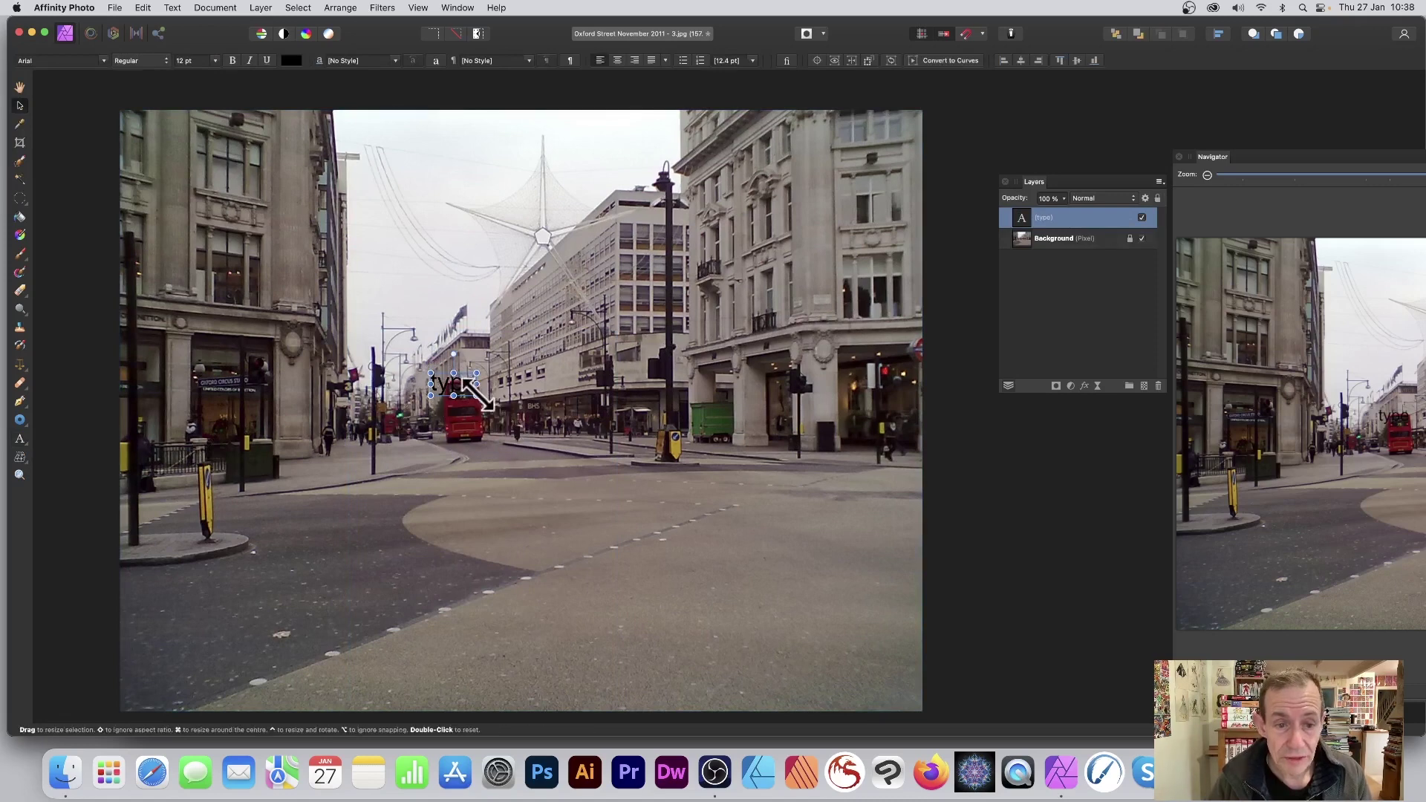
pyautogui.moveTo(476, 394); pyautogui.dragTo(763, 537)
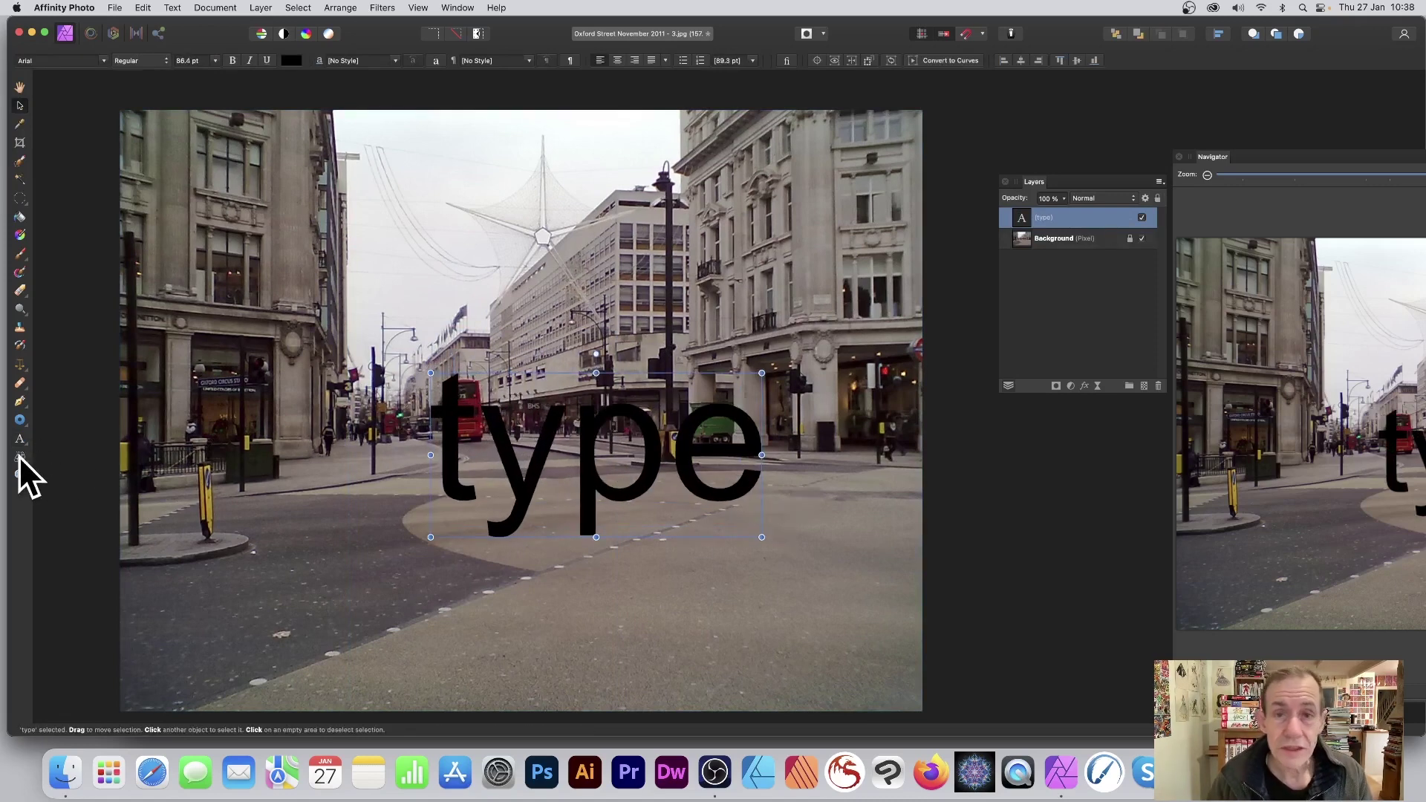
# - Mesh-warp the word 'type', bulging its top edge upward and pulling its bottom edge down
pyautogui.click(19, 456)
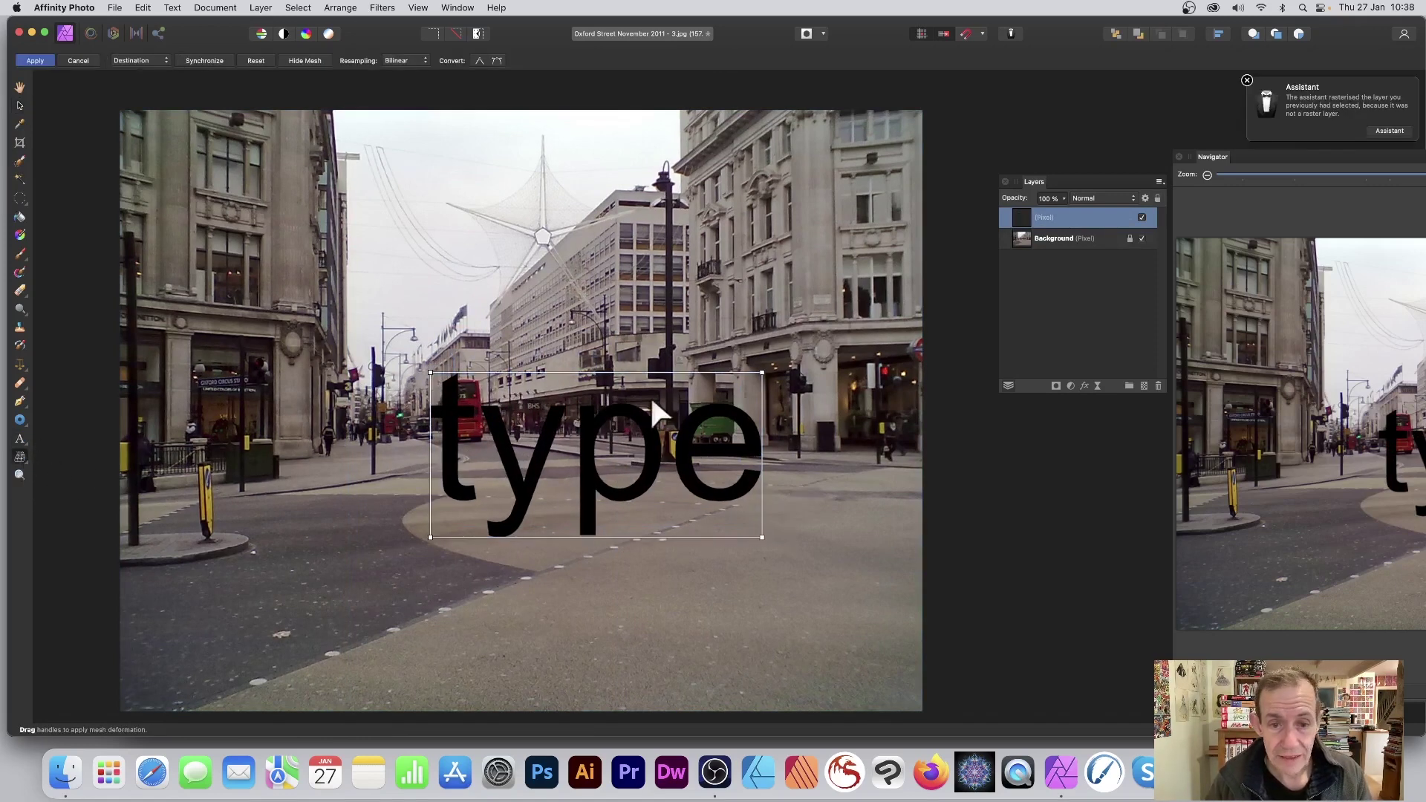
pyautogui.moveTo(639, 372); pyautogui.dragTo(636, 260)
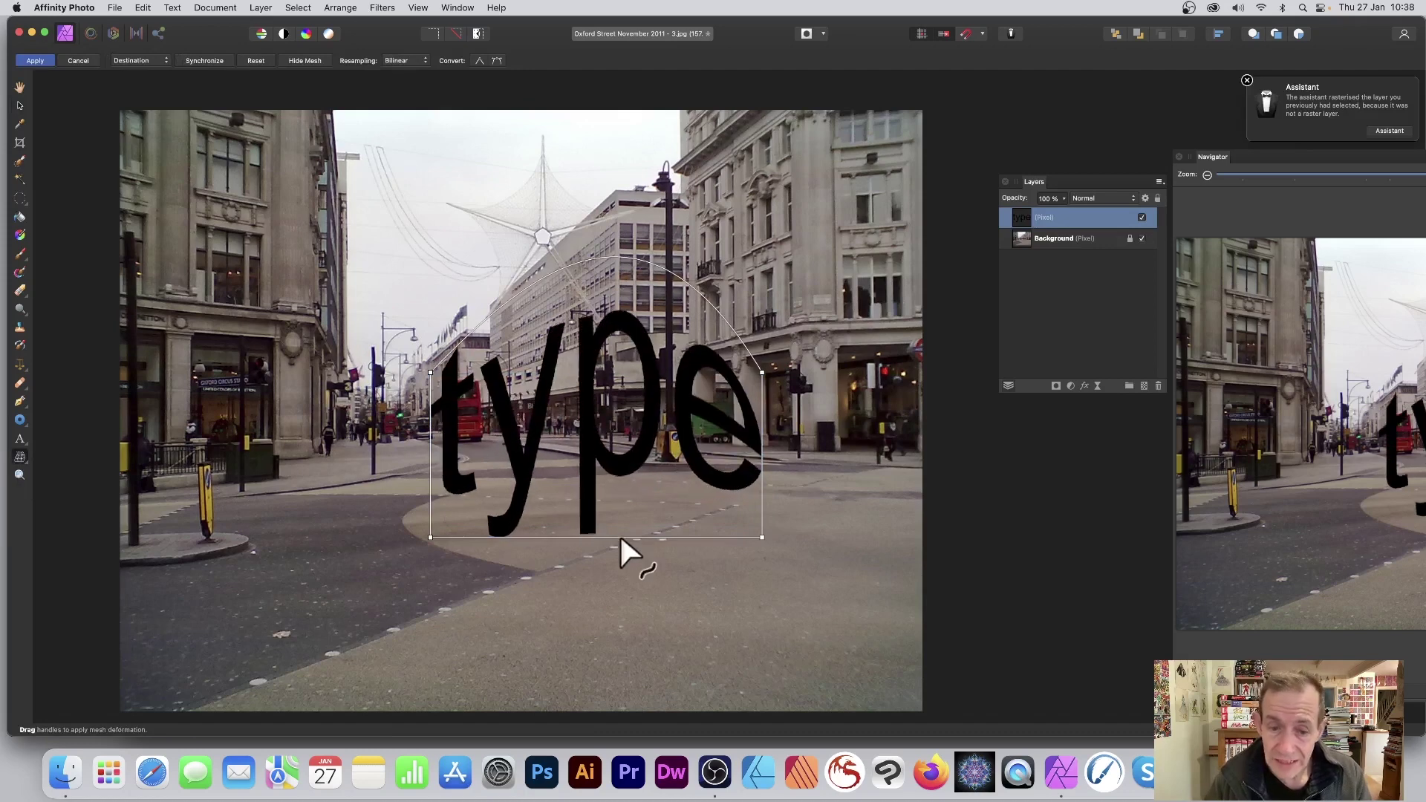
pyautogui.moveTo(620, 535); pyautogui.dragTo(606, 620)
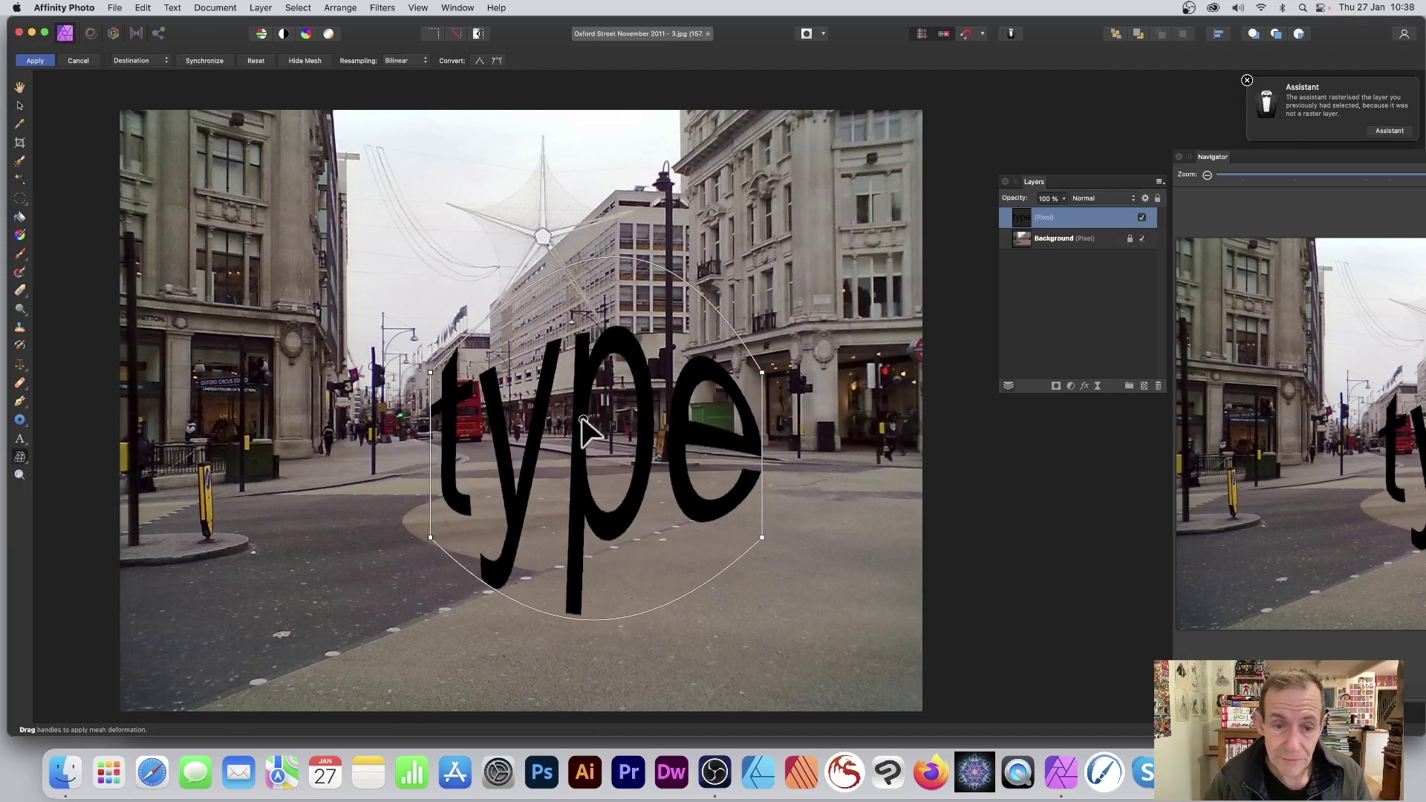
# - Add a mesh node, drag it up-right to stretch the letters, apply, and close the shape flyout
pyautogui.doubleClick(582, 419)
pyautogui.moveTo(582, 418); pyautogui.dragTo(605, 400)
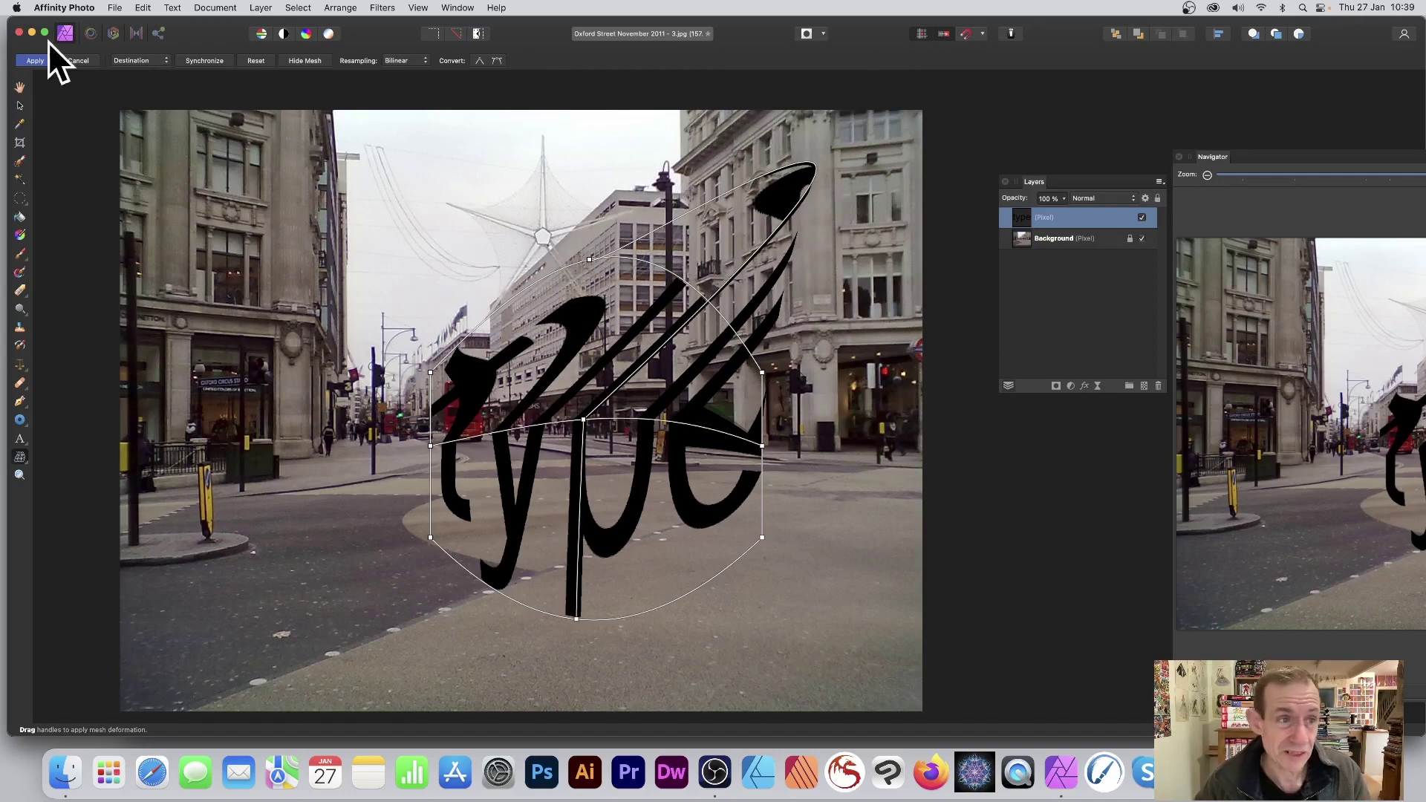
pyautogui.click(35, 60)
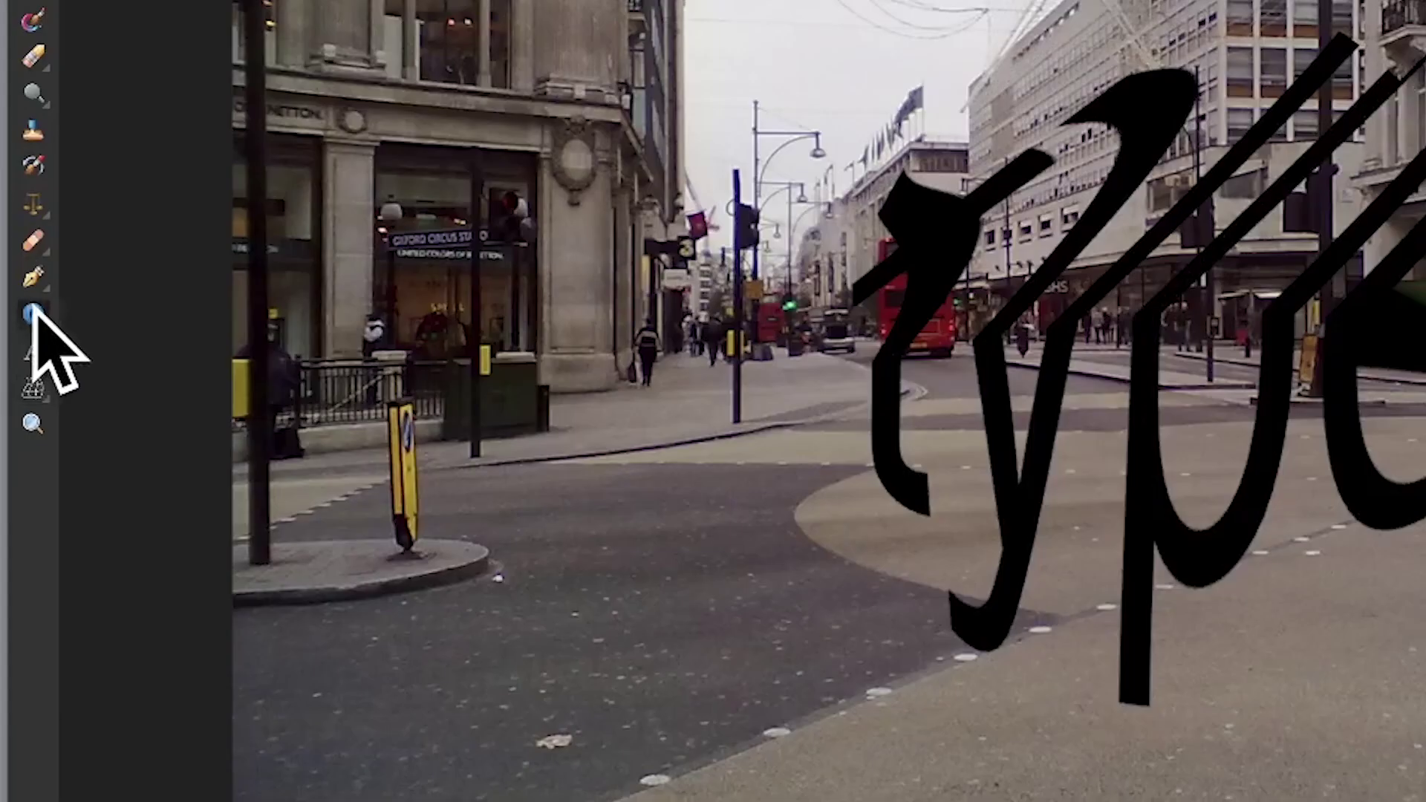
pyautogui.click(19, 418)
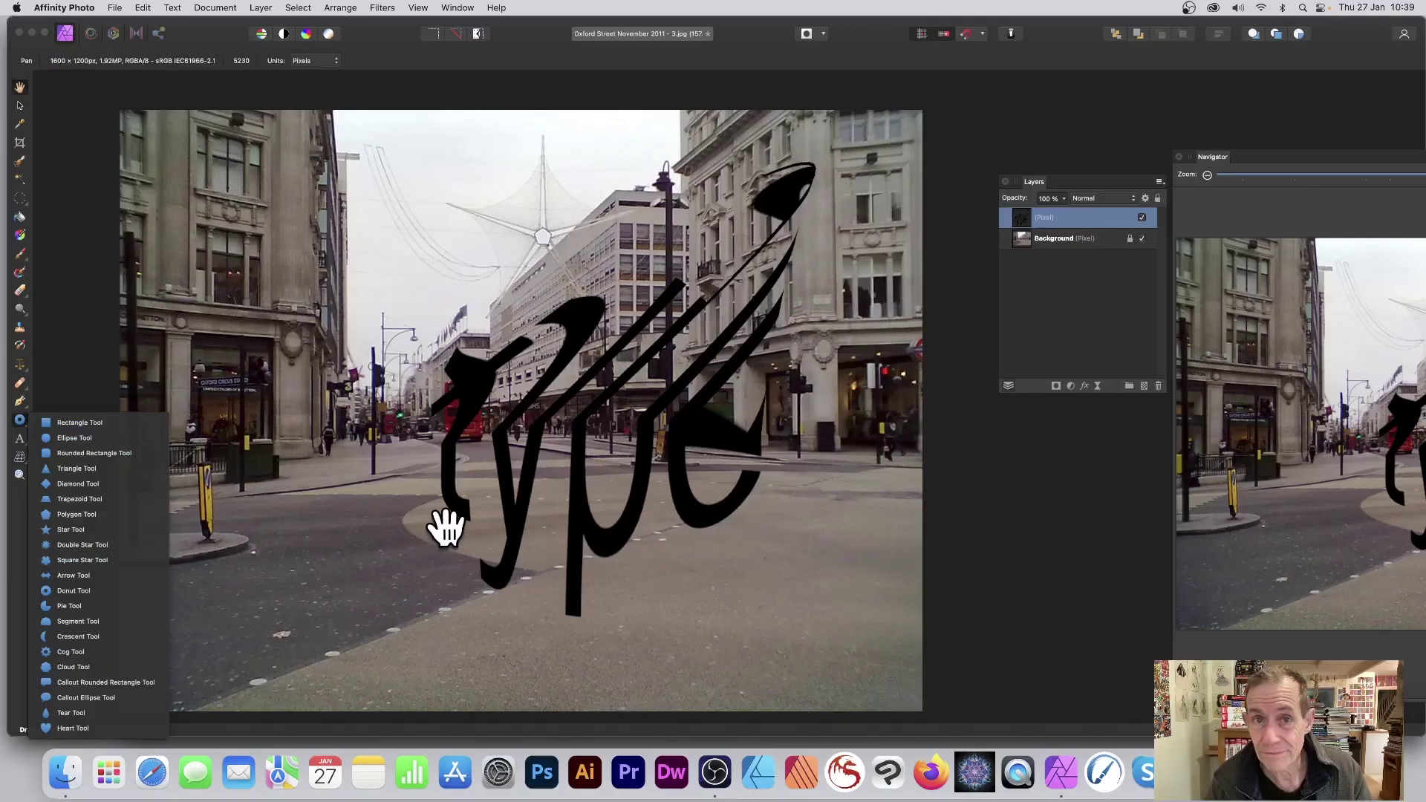
pyautogui.click(921, 529)
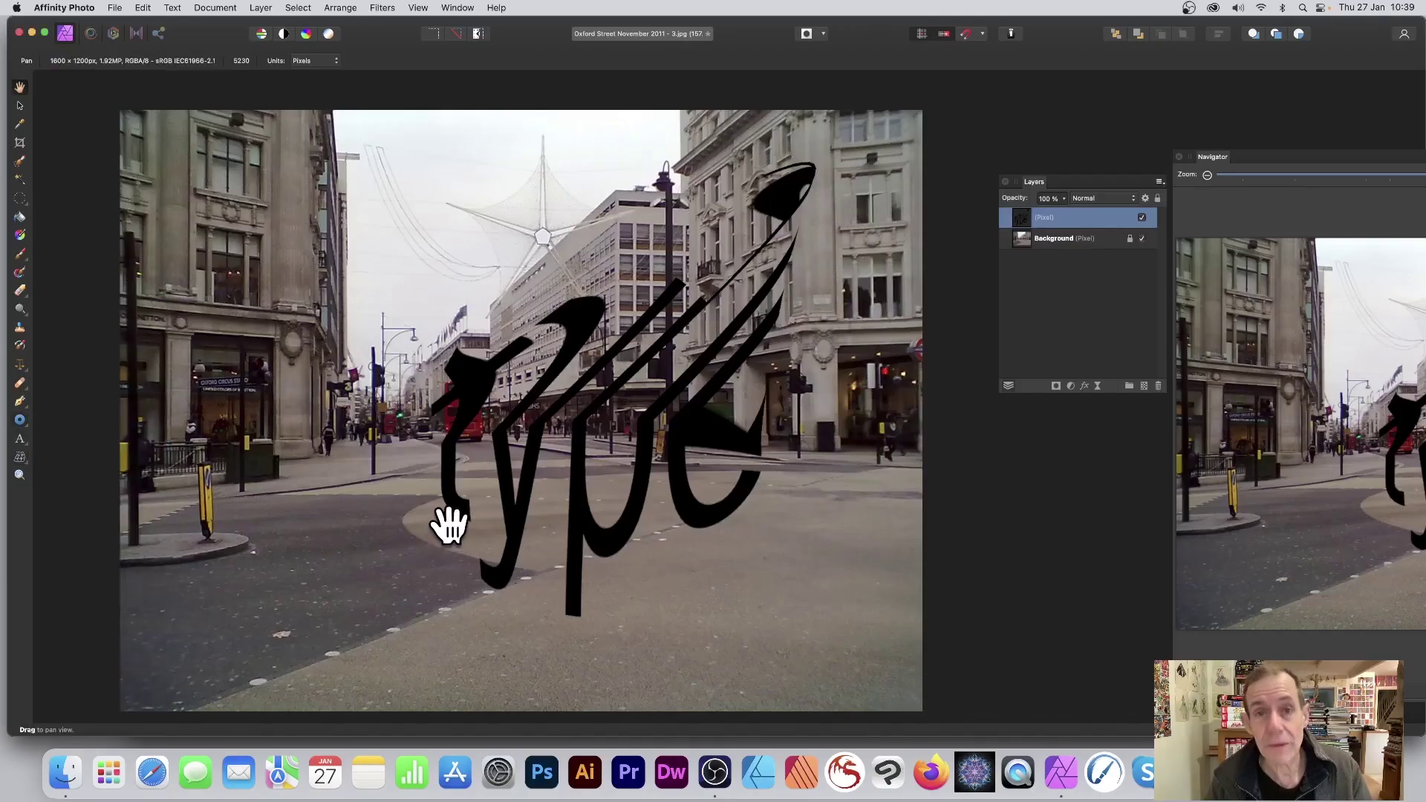